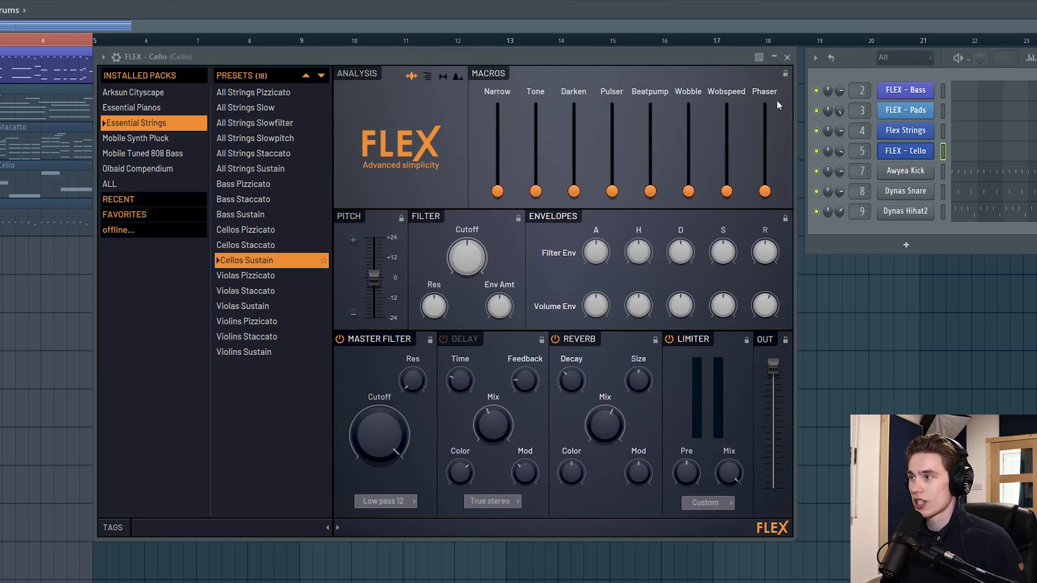
# Close the cello instrument and play the bass part while cycling FLEX's analysis display through its visualisation modes, ending on the waveform.
pyautogui.click(787, 57)
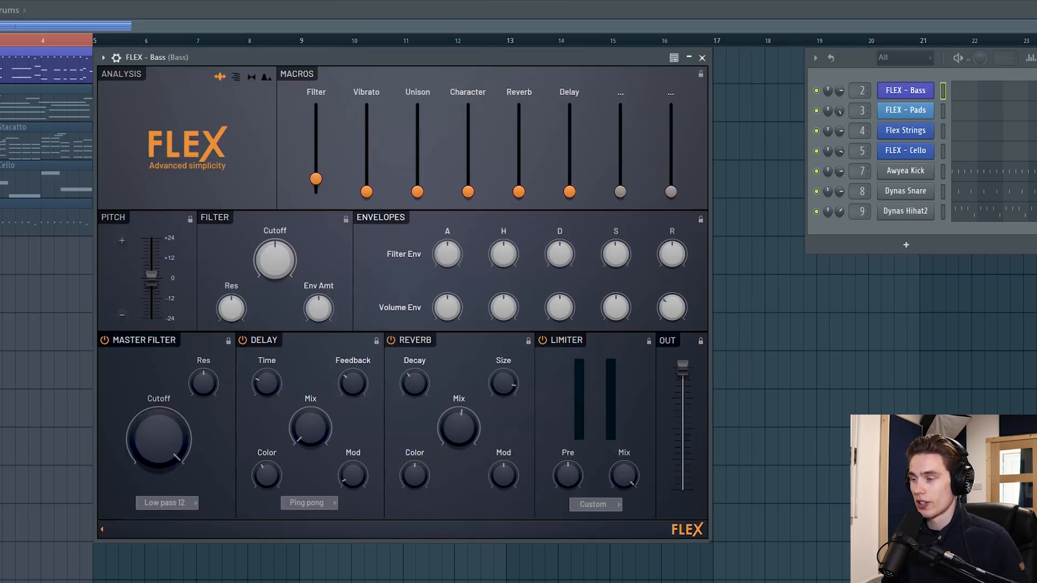
pyautogui.press('space')
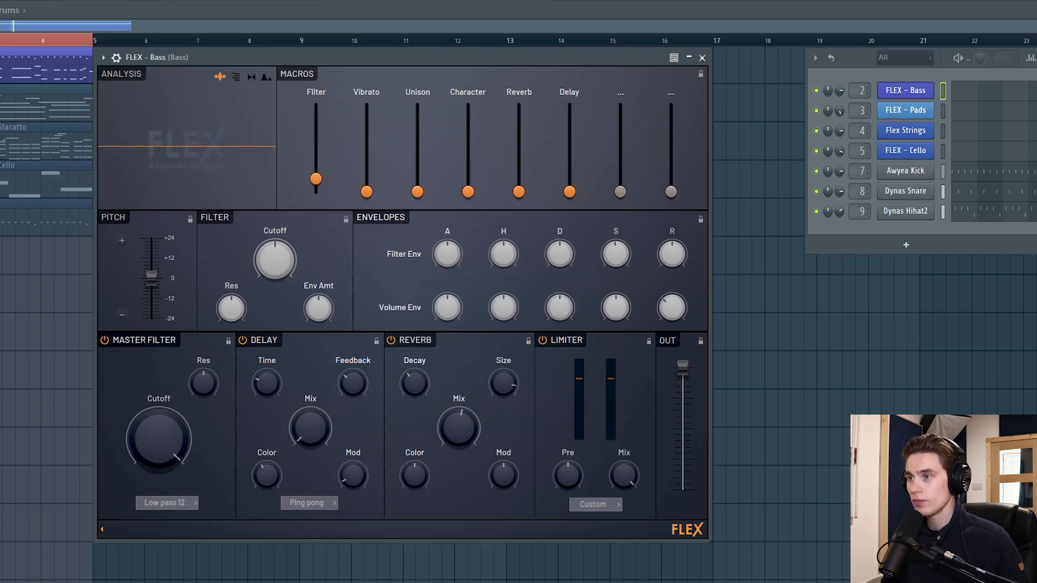
pyautogui.click(236, 76)
pyautogui.click(252, 78)
pyautogui.click(267, 77)
pyautogui.click(219, 76)
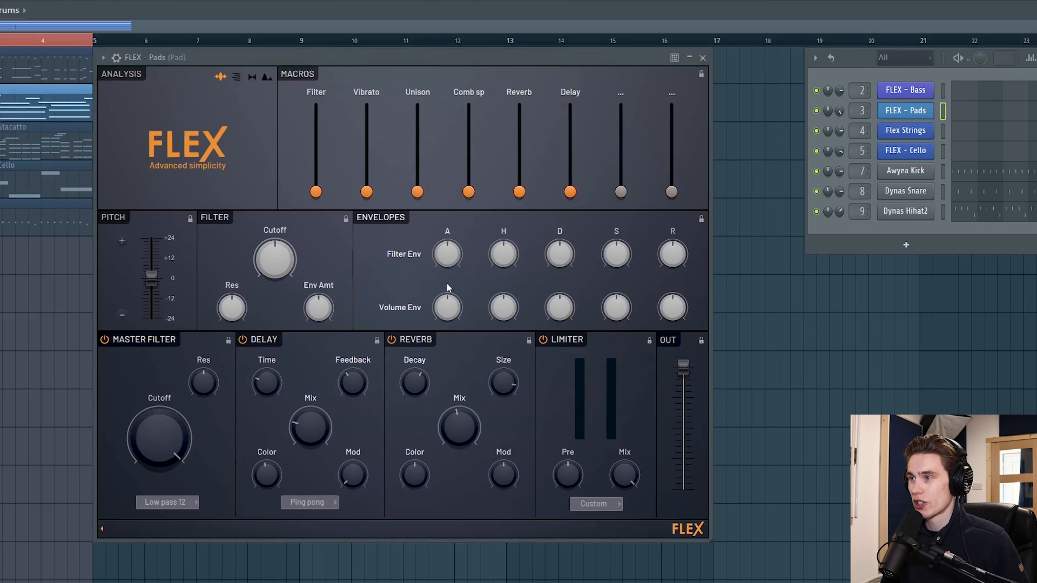
# Play the pads part while trying out the Filter and Reverb macros, and return the Reverb macro to its minimum.
pyautogui.press('space')
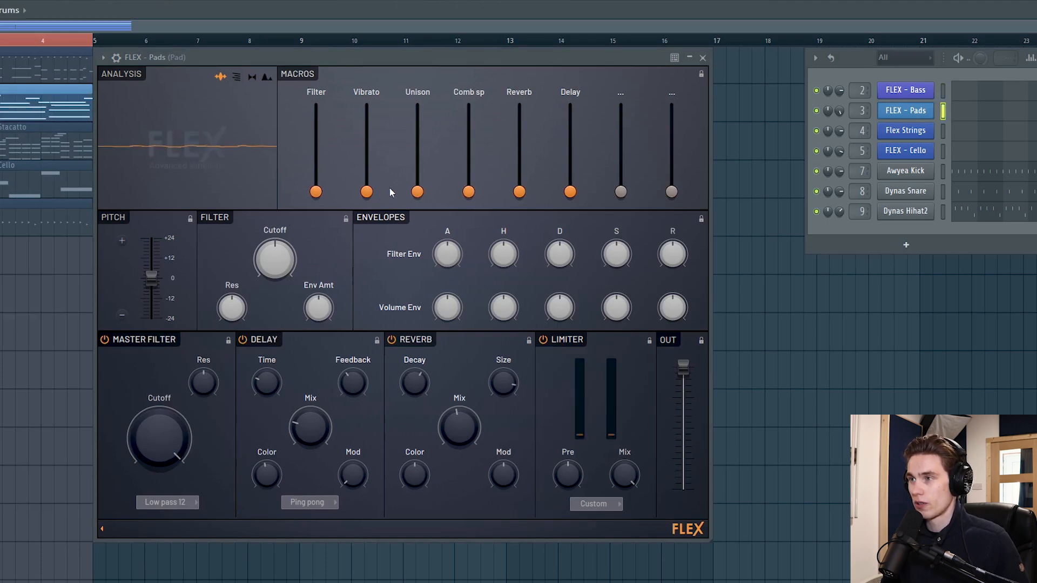
pyautogui.moveTo(315, 192)
pyautogui.mouseDown()
pyautogui.moveTo(316, 170)
pyautogui.moveTo(316, 192)
pyautogui.mouseUp()
pyautogui.moveTo(519, 192); pyautogui.dragTo(519, 135)
pyautogui.press('space')
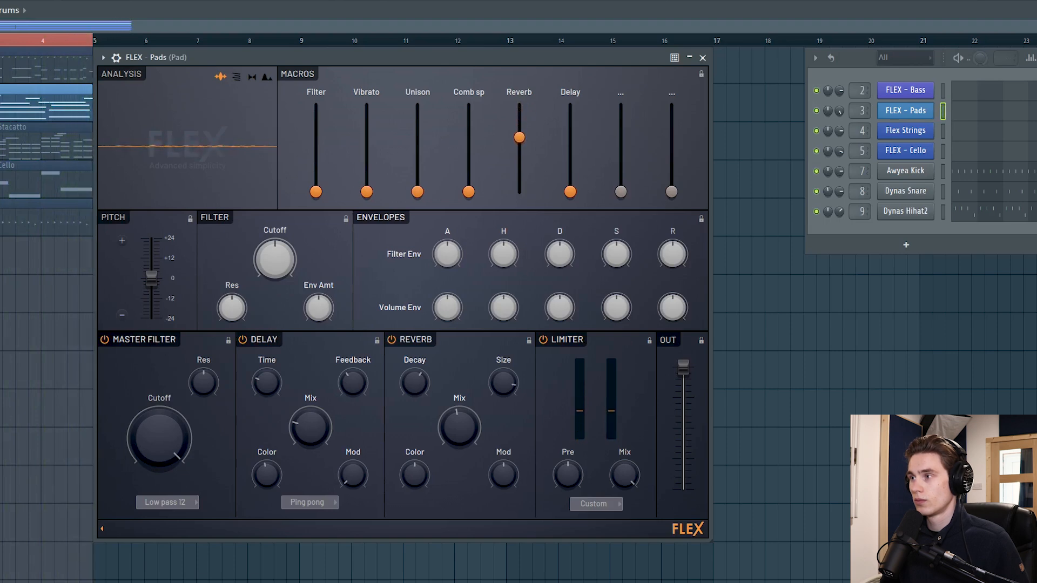
pyautogui.moveTo(517, 248); pyautogui.dragTo(518, 244)
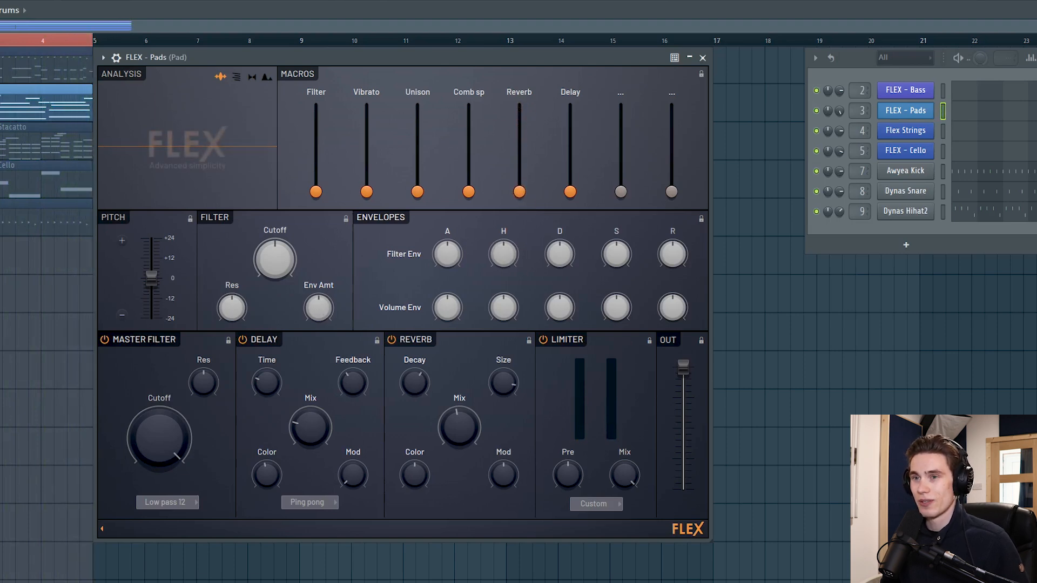
# Solo the Stacatto track and audition it with the Flex Strings instrument open, closing the instrument when done.
pyautogui.rightClick(0, 141)
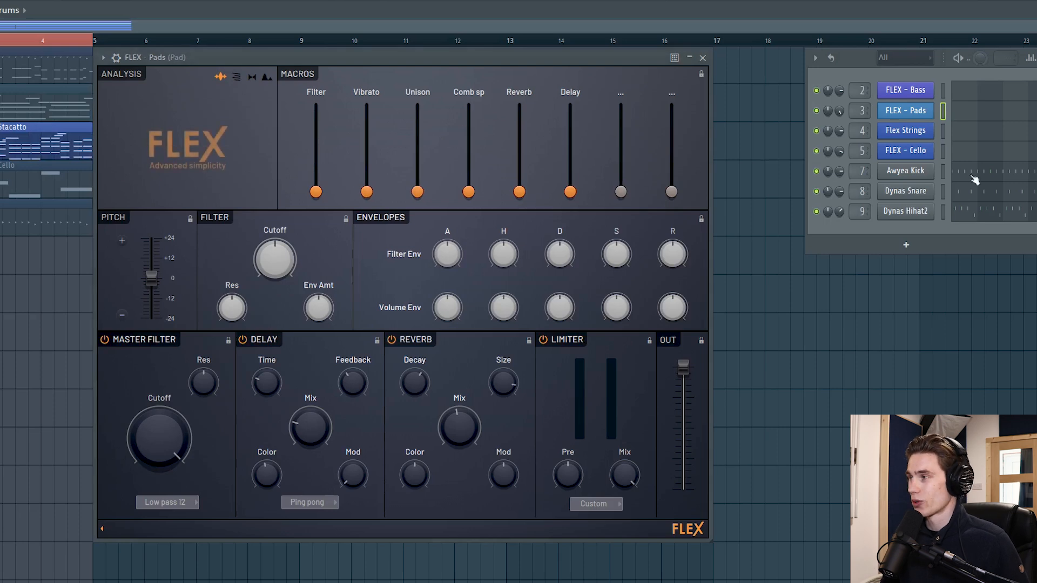
pyautogui.click(910, 130)
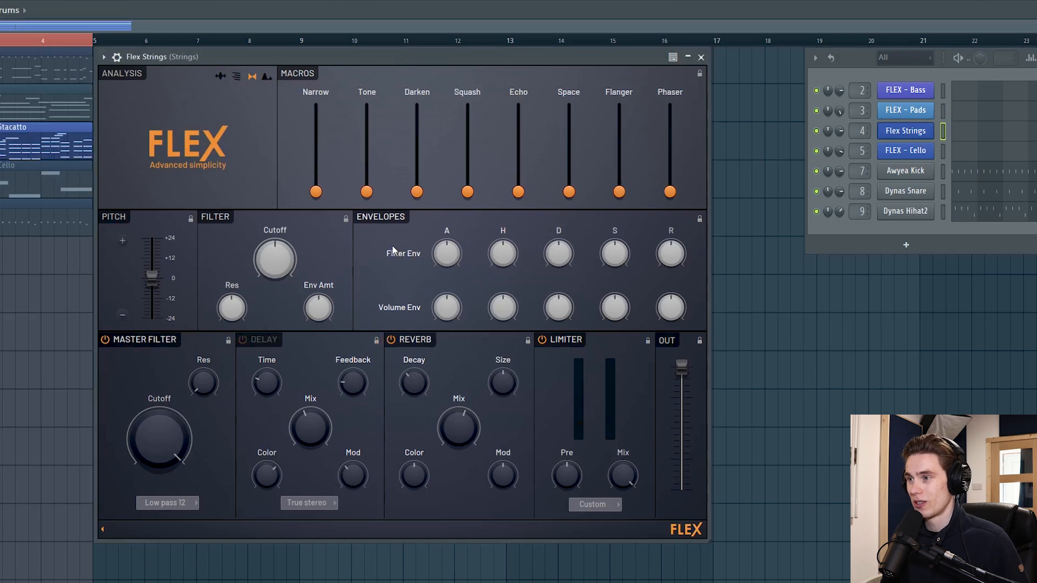
pyautogui.press('space')
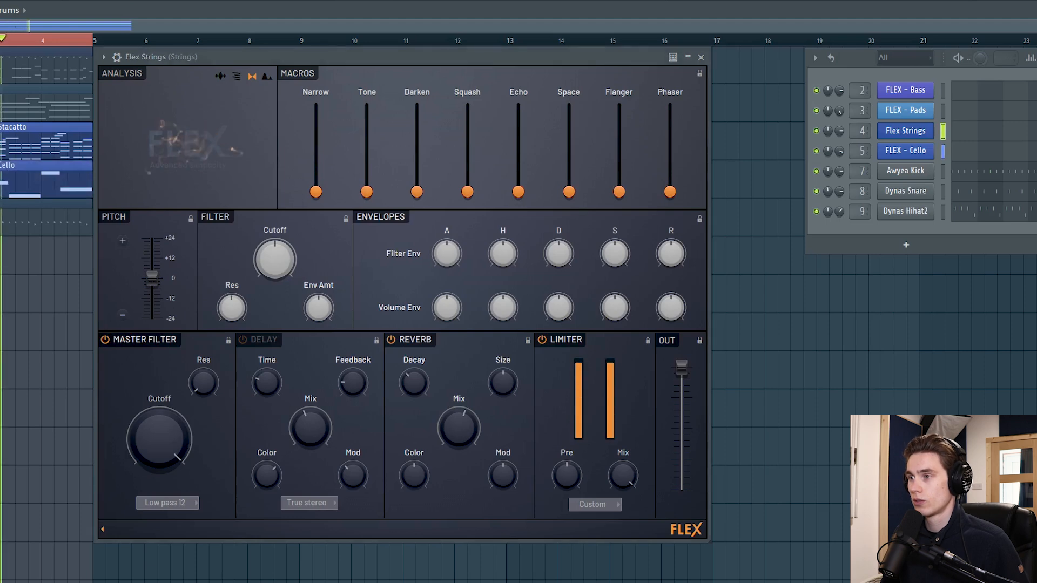
pyautogui.moveTo(318, 194); pyautogui.dragTo(366, 191)
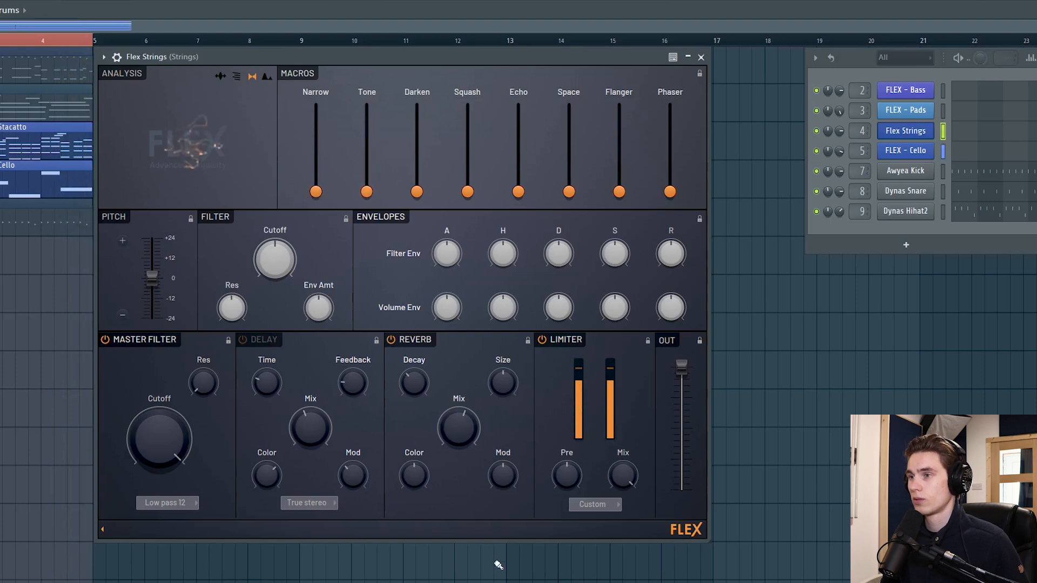
pyautogui.click(701, 57)
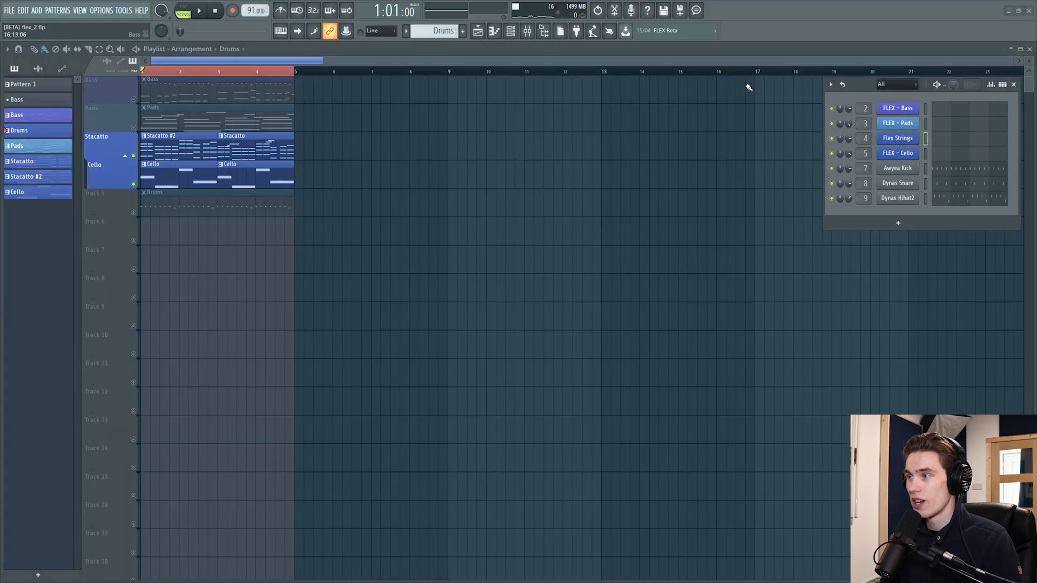
# Add a new FLEX channel to the channel rack by searching the full generator plugin list for "flex".
pyautogui.moveTo(869, 84); pyautogui.dragTo(488, 116)
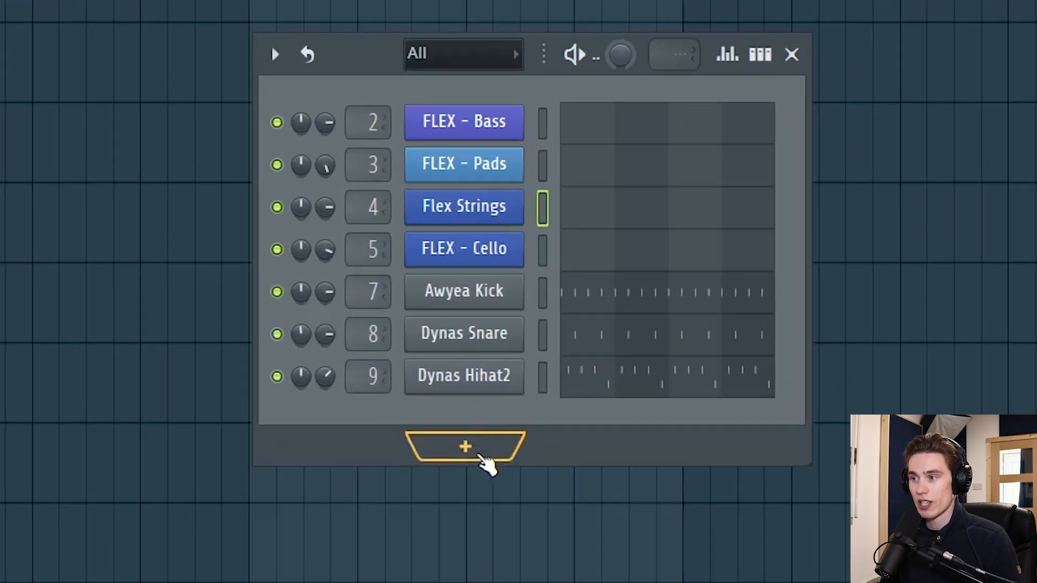
pyautogui.click(523, 254)
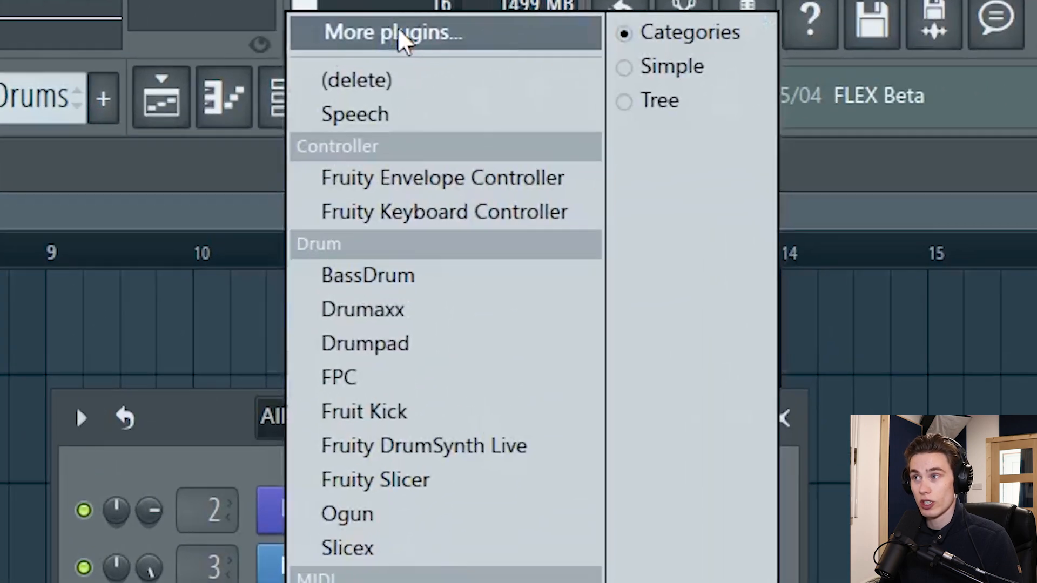
pyautogui.click(538, 14)
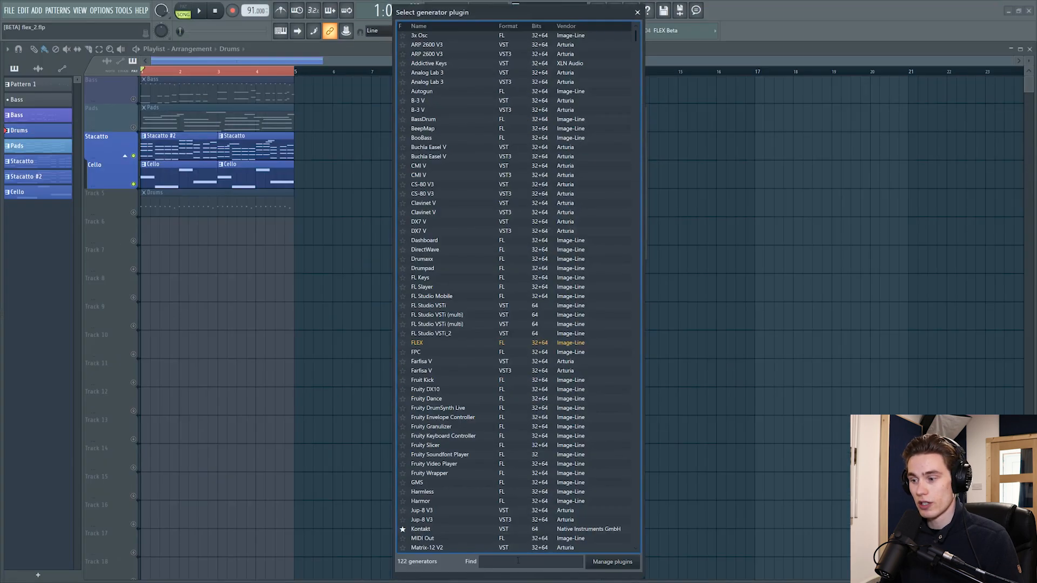
pyautogui.write('flex')
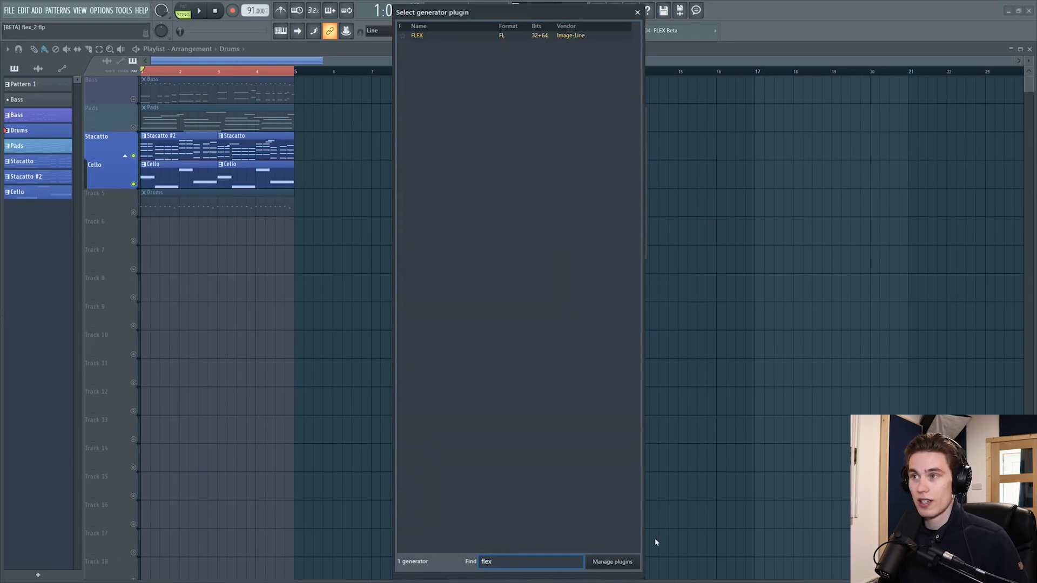
pyautogui.doubleClick(448, 36)
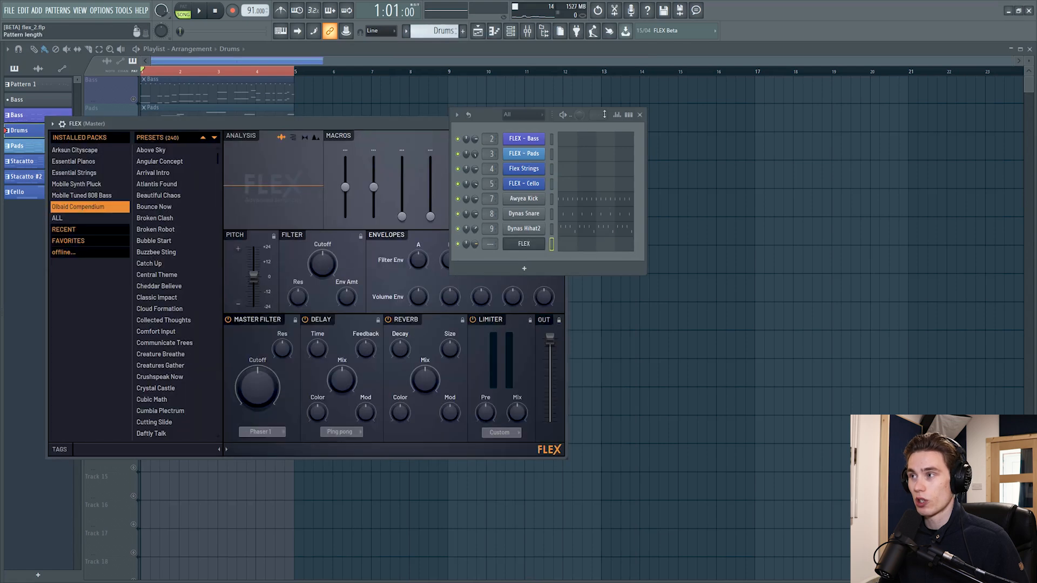
# Close the channel rack, and reposition and enlarge the new FLEX window over the playlist.
pyautogui.click(639, 114)
pyautogui.moveTo(359, 126); pyautogui.dragTo(597, 94)
pyautogui.moveTo(535, 96); pyautogui.dragTo(463, 98)
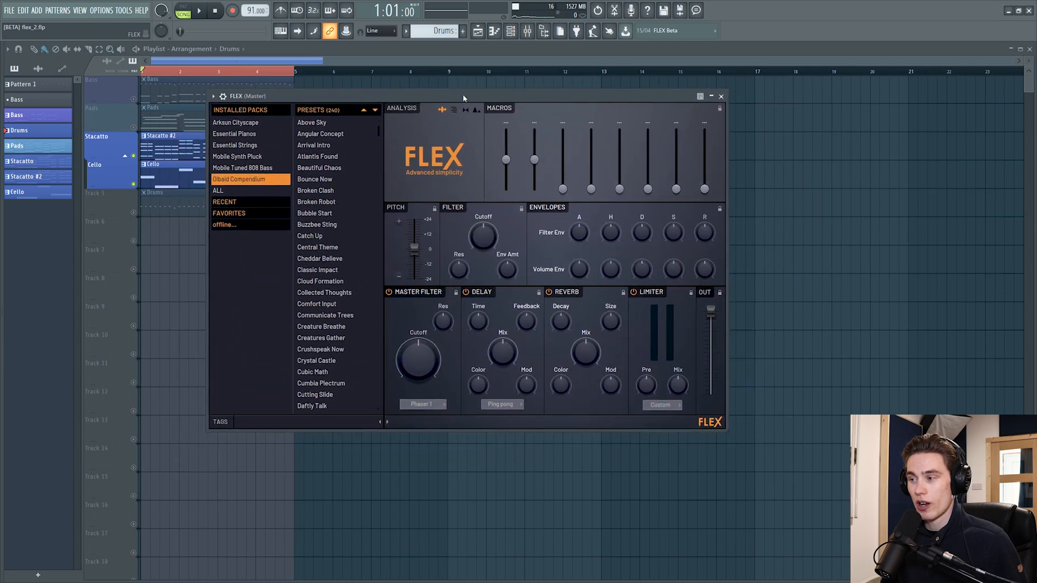
pyautogui.moveTo(723, 431); pyautogui.dragTo(774, 444)
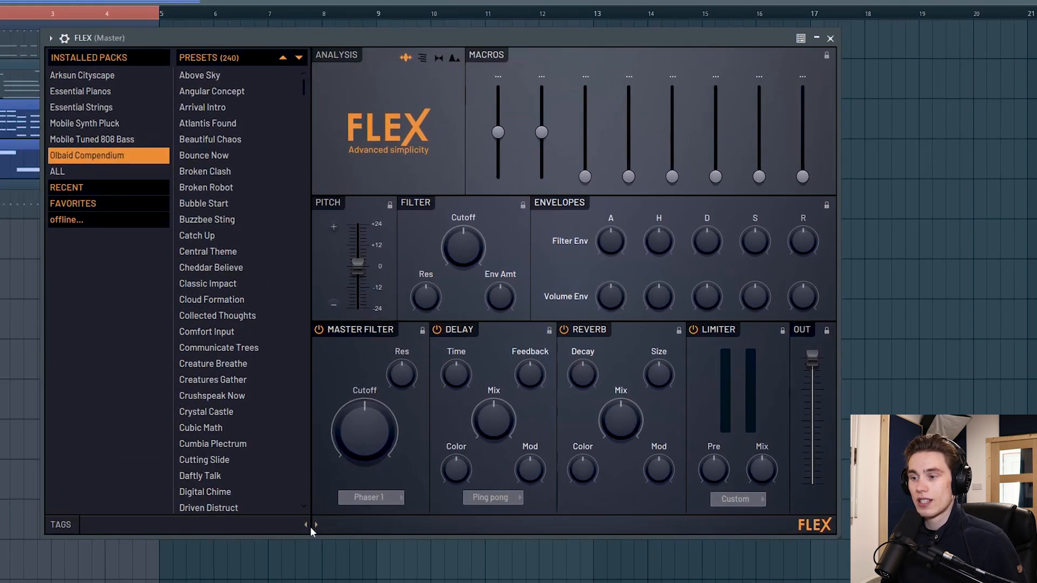
# Hide and restore FLEX's synth controls, and do the same with its preset browser.
pyautogui.click(306, 525)
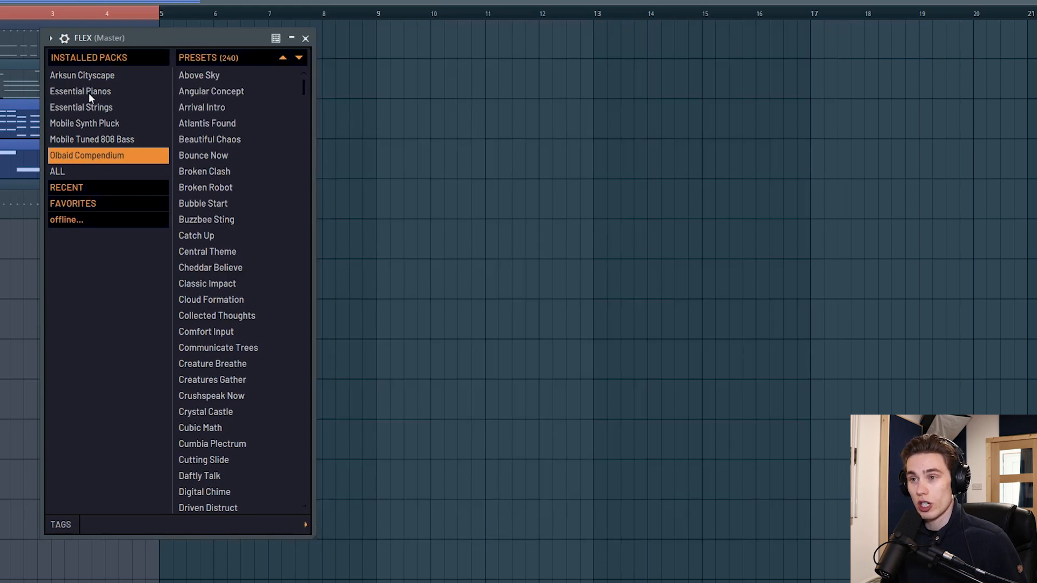
pyautogui.click(306, 525)
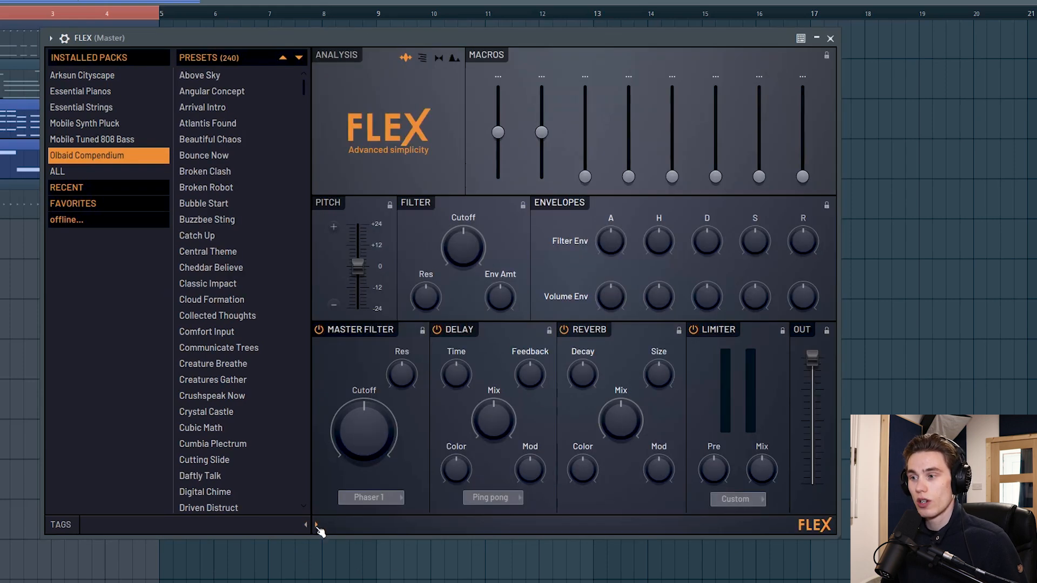
pyautogui.click(317, 525)
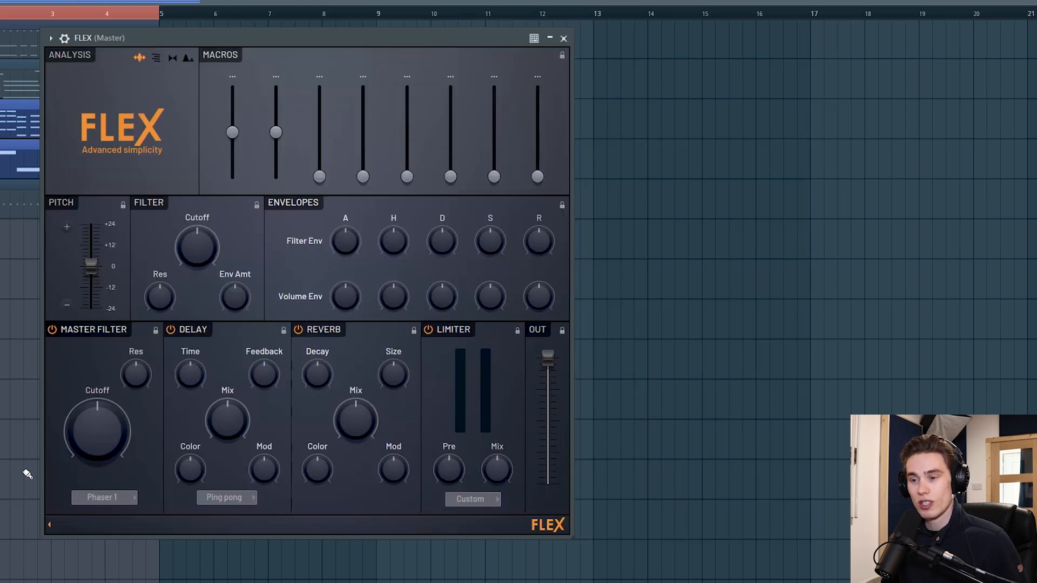
pyautogui.click(50, 526)
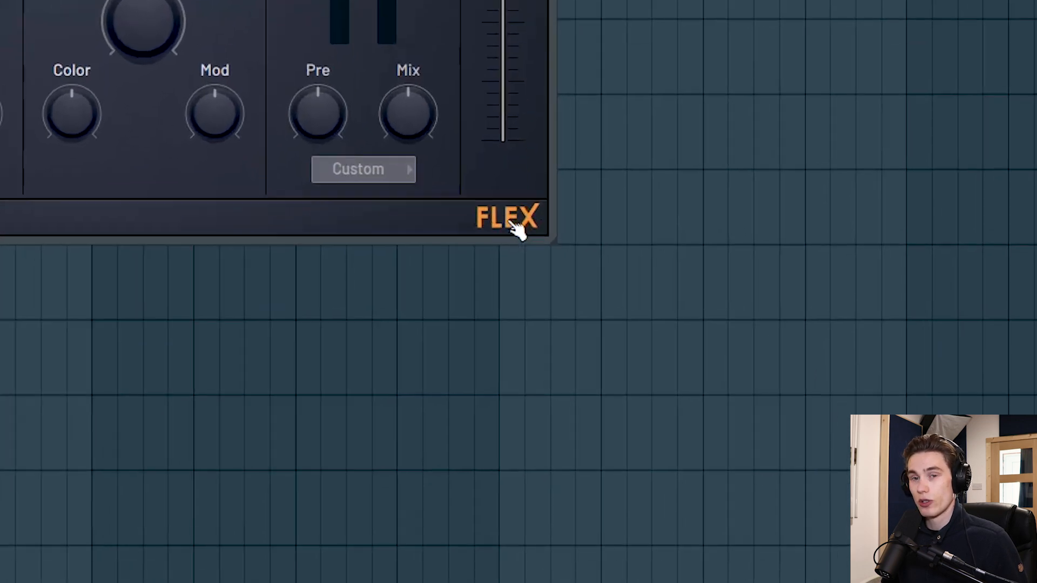
# Look at FLEX's display options for the panel locks and theme.
pyautogui.rightClick(506, 217)
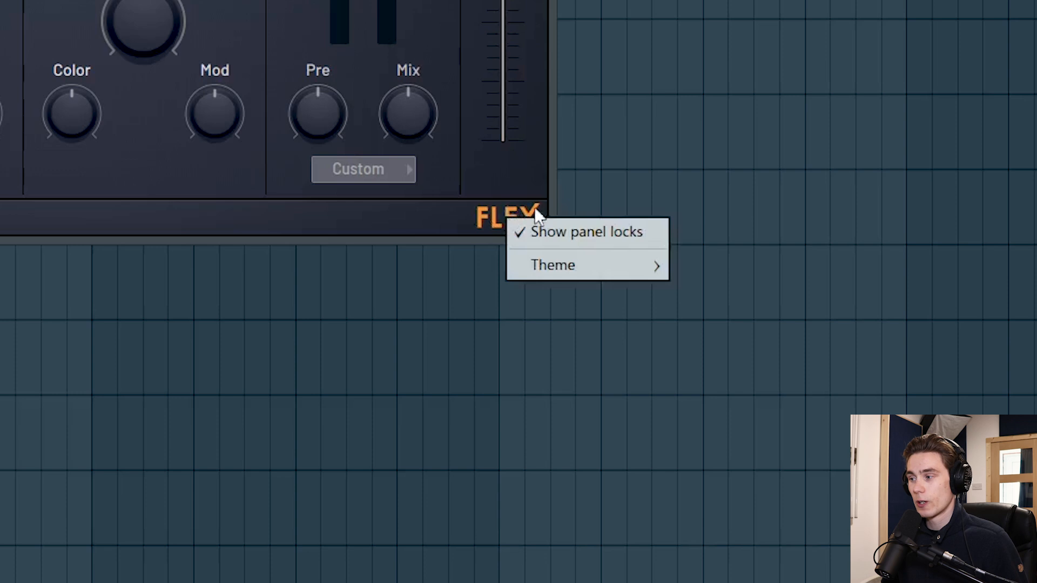
pyautogui.moveTo(621, 271)
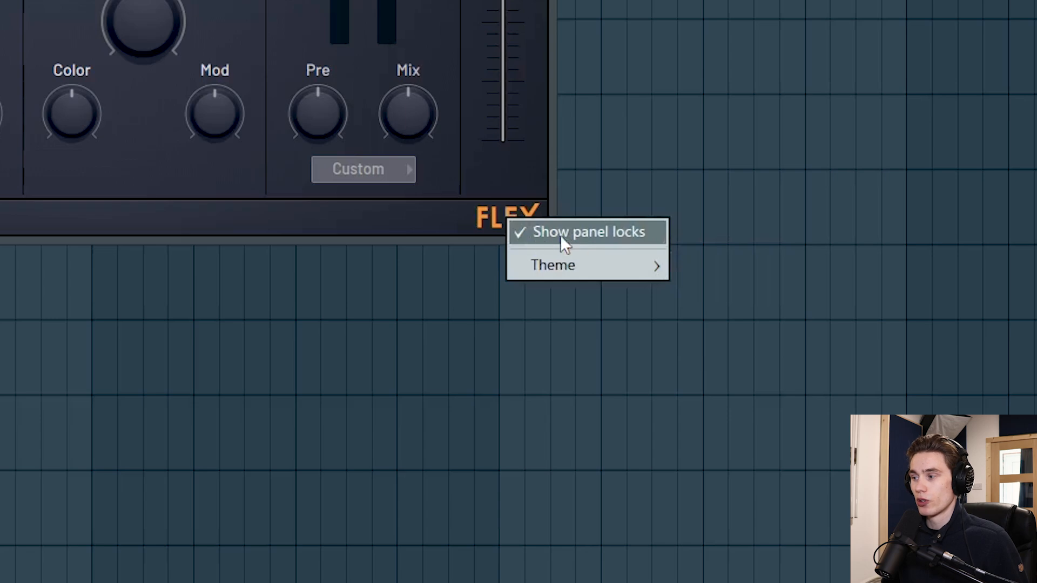
pyautogui.click(234, 205)
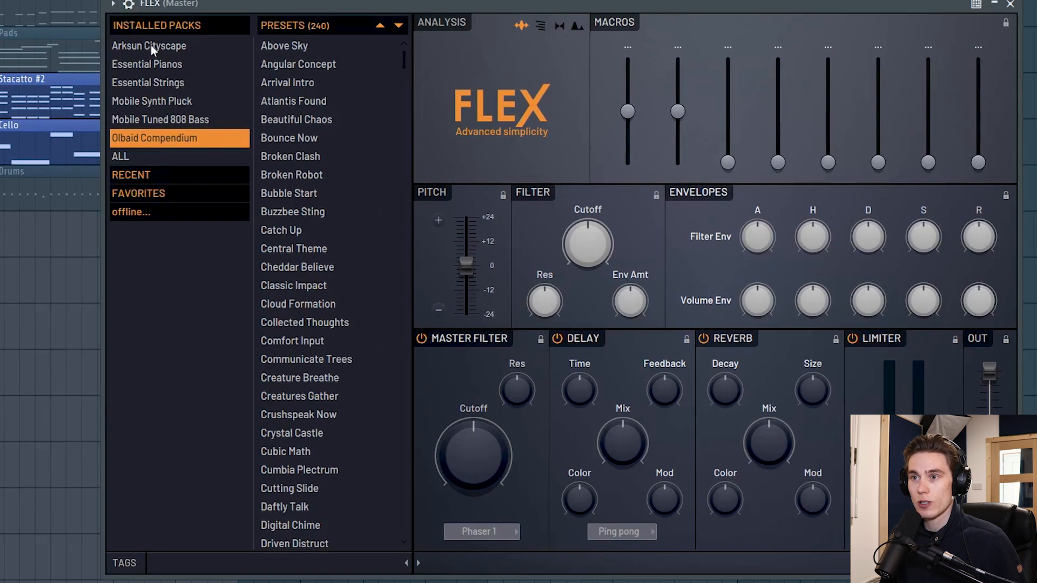
# Browse the presets of the Arksun Cityscape, Essential Pianos and Essential Strings packs.
pyautogui.click(150, 45)
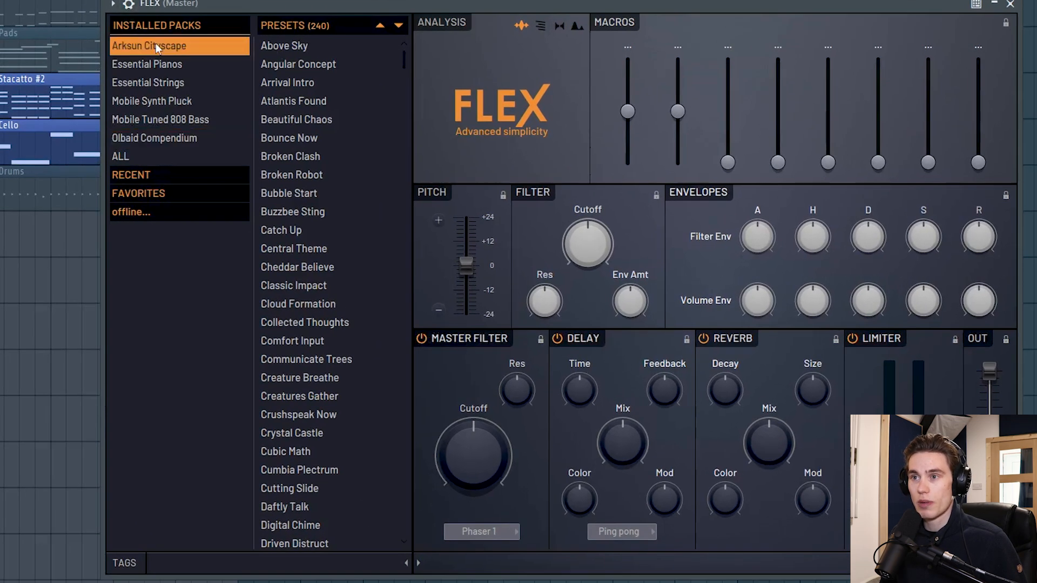
pyautogui.click(164, 64)
pyautogui.click(158, 82)
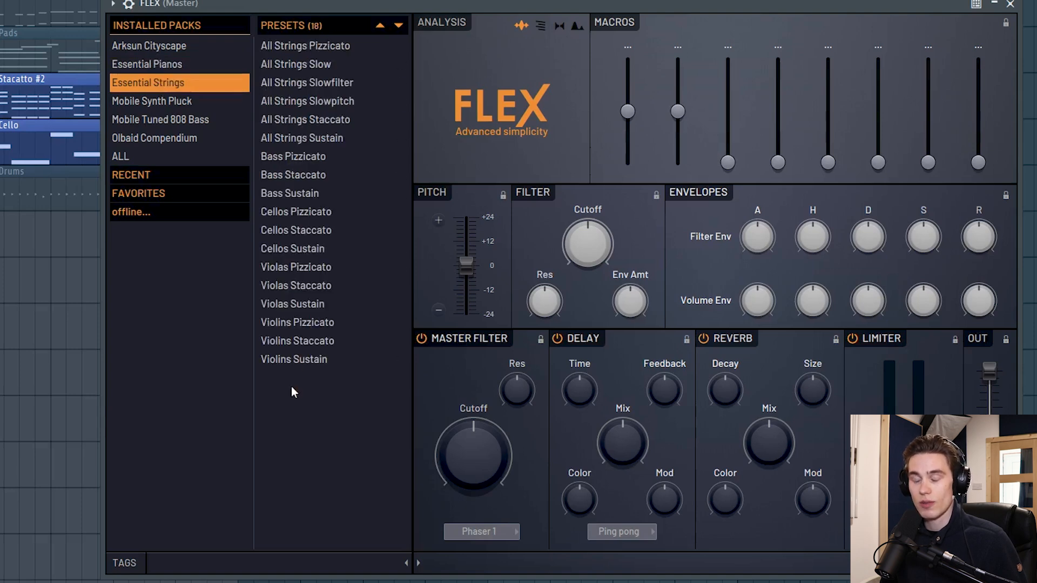
# Filter the presets of all packs by the Pluck type and Basic style tags, and load Angular Concept.
pyautogui.click(132, 568)
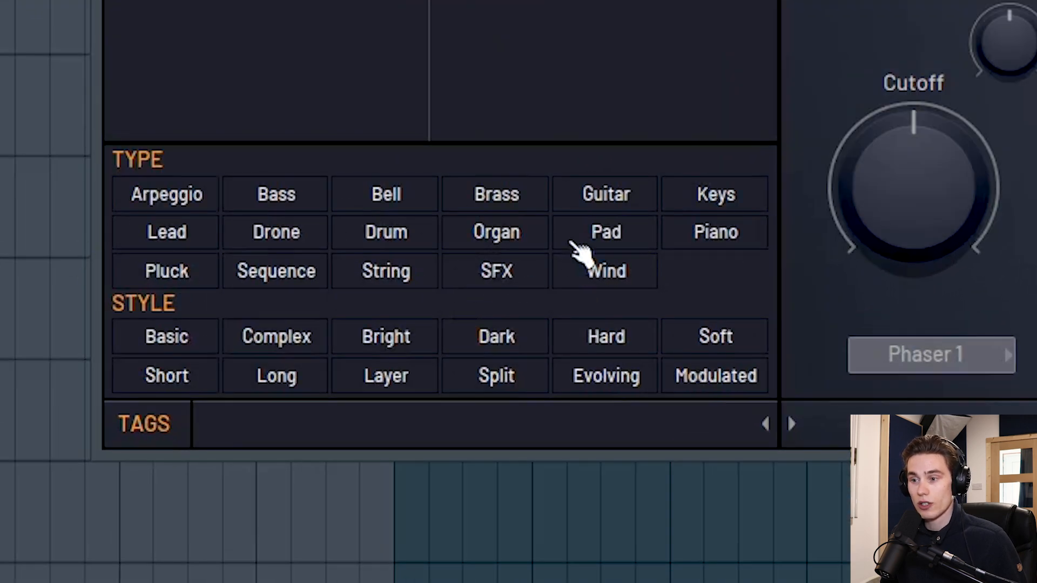
pyautogui.click(202, 270)
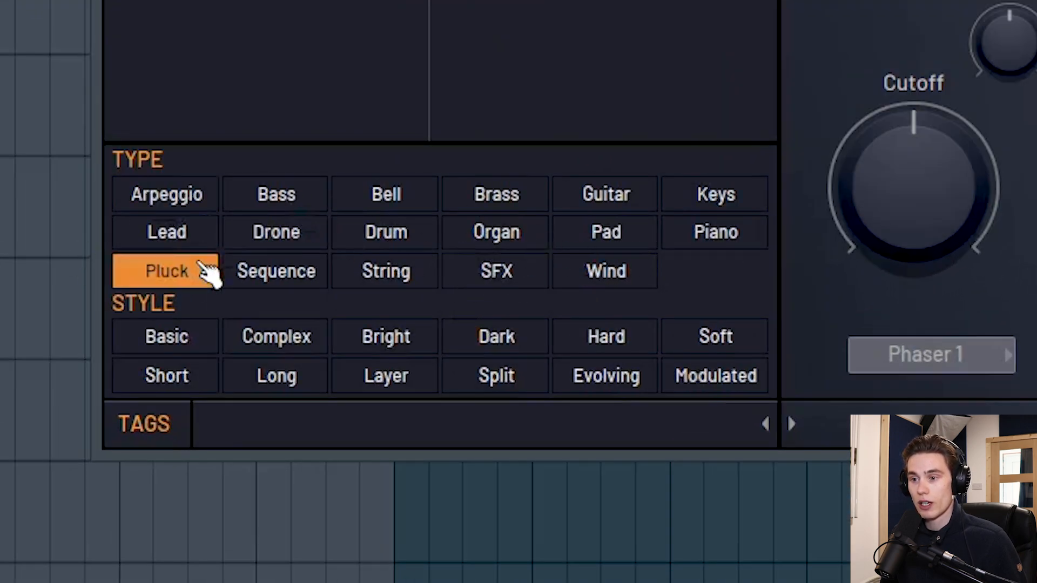
pyautogui.click(198, 342)
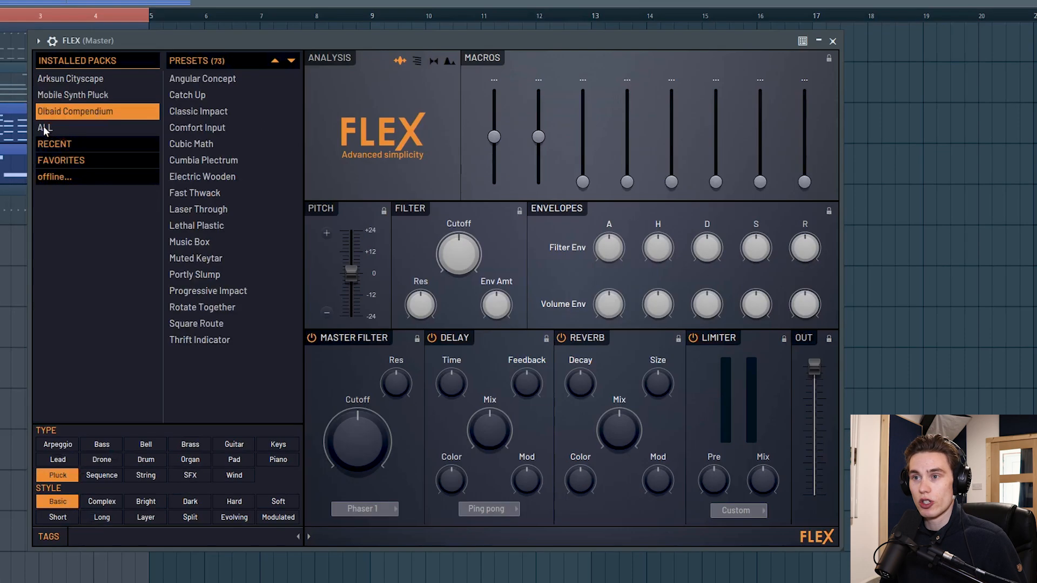
pyautogui.click(44, 128)
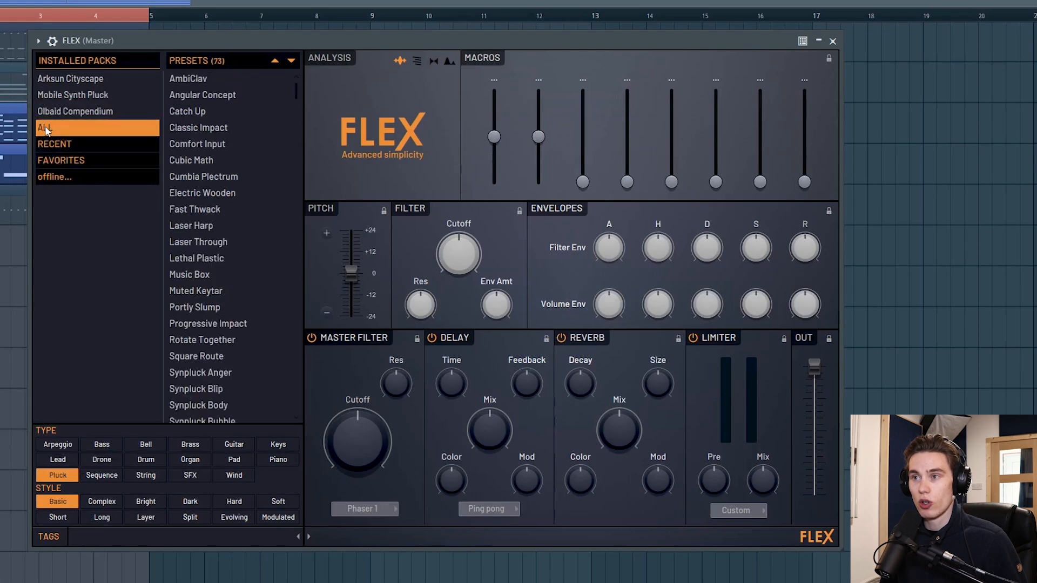
pyautogui.click(215, 97)
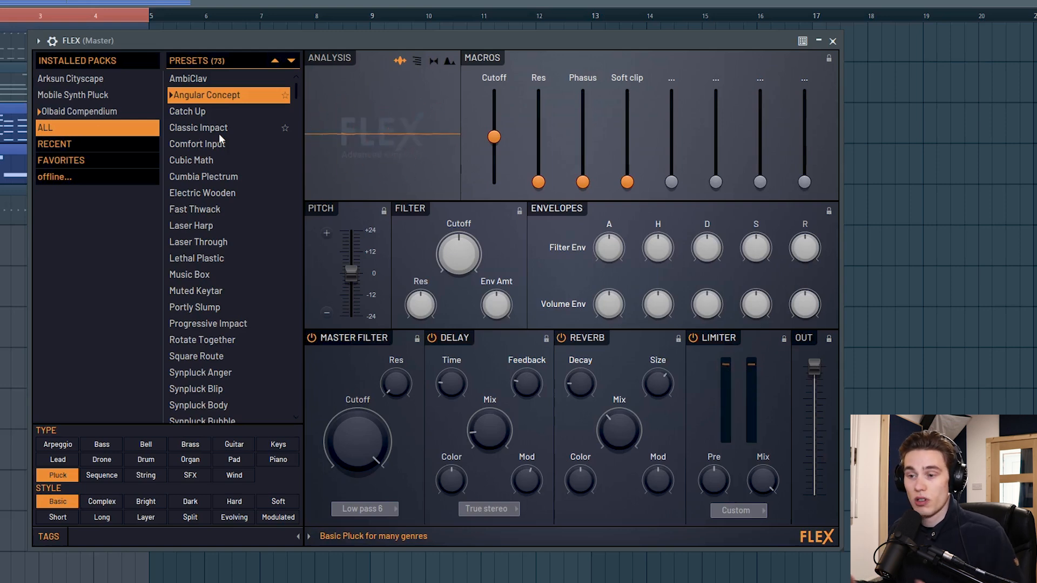
# Replace the Pluck and Basic tag filters with the Lead type and Bright style.
pyautogui.click(54, 501)
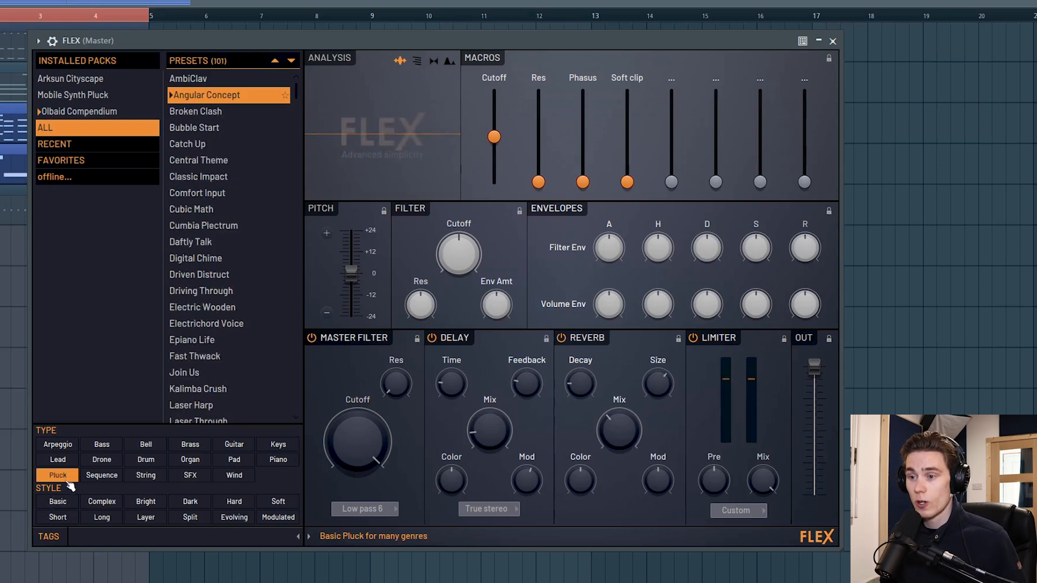
pyautogui.click(58, 475)
pyautogui.click(58, 459)
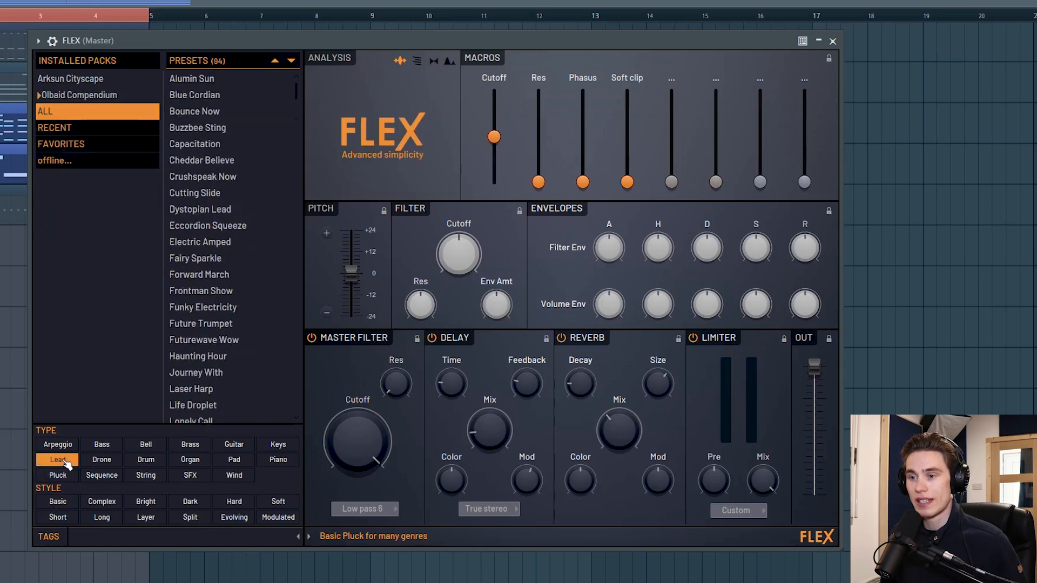
pyautogui.click(147, 503)
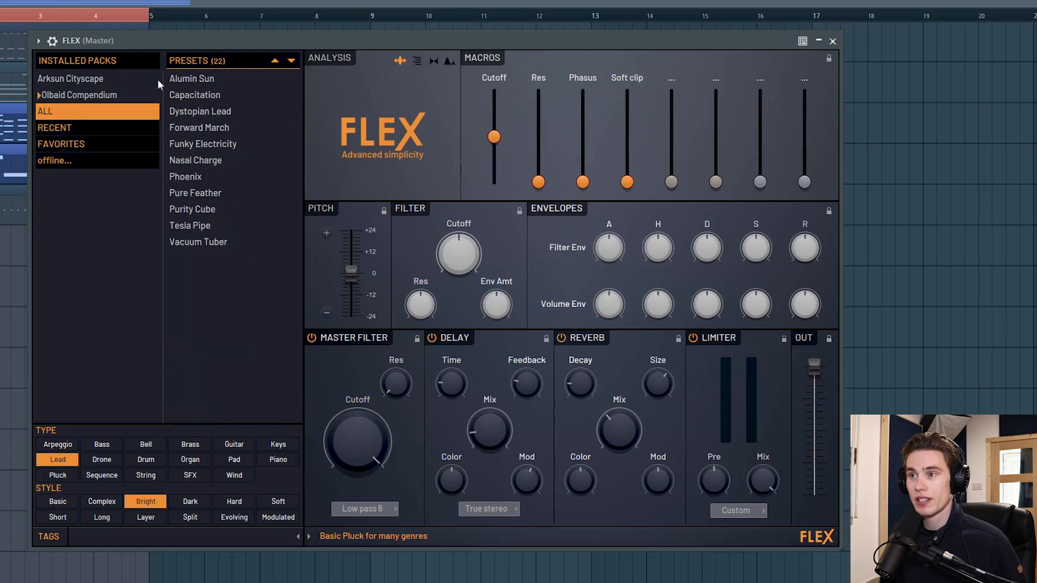
# Load the Alumin Sun preset and, in the Strings instance, compare the Essential Pianos and Essential Strings packs.
pyautogui.click(202, 80)
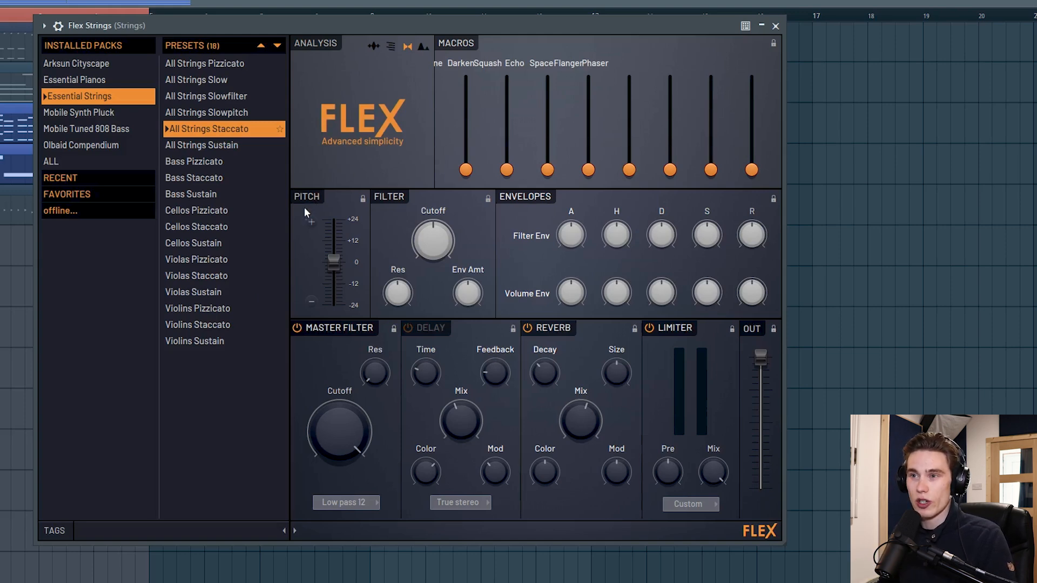
pyautogui.click(71, 80)
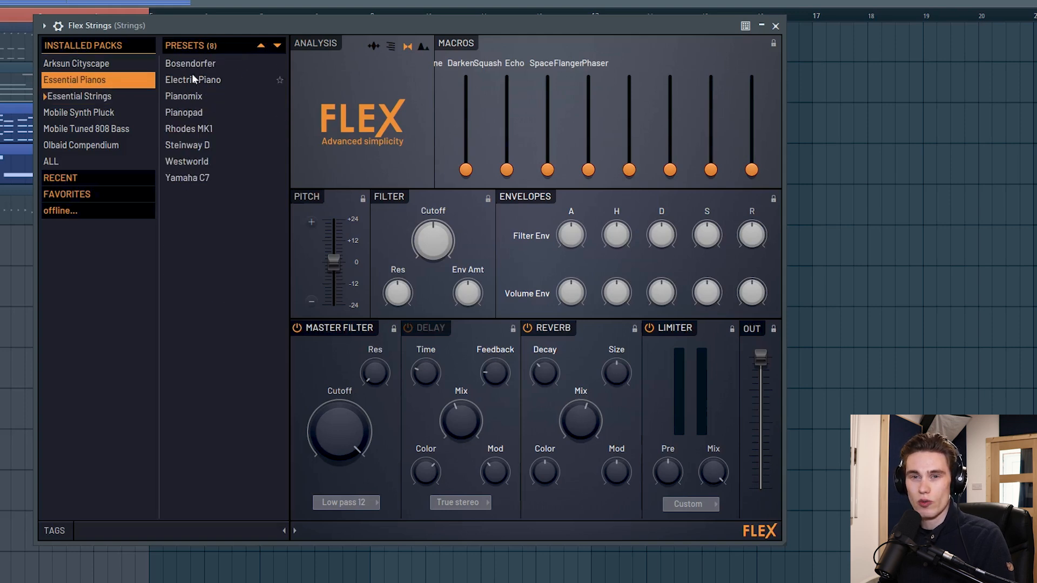
pyautogui.click(92, 97)
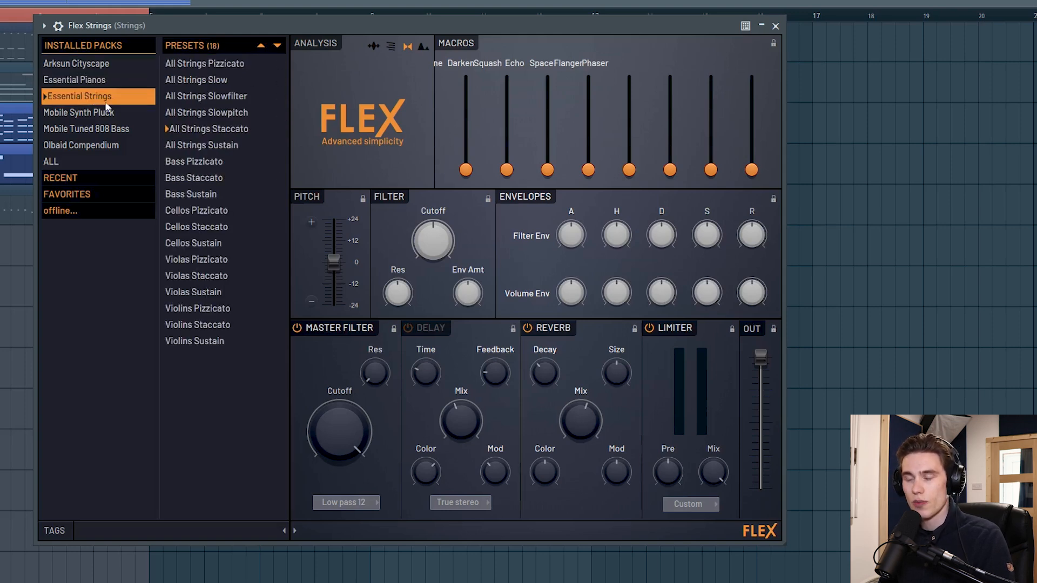
pyautogui.press('Up')
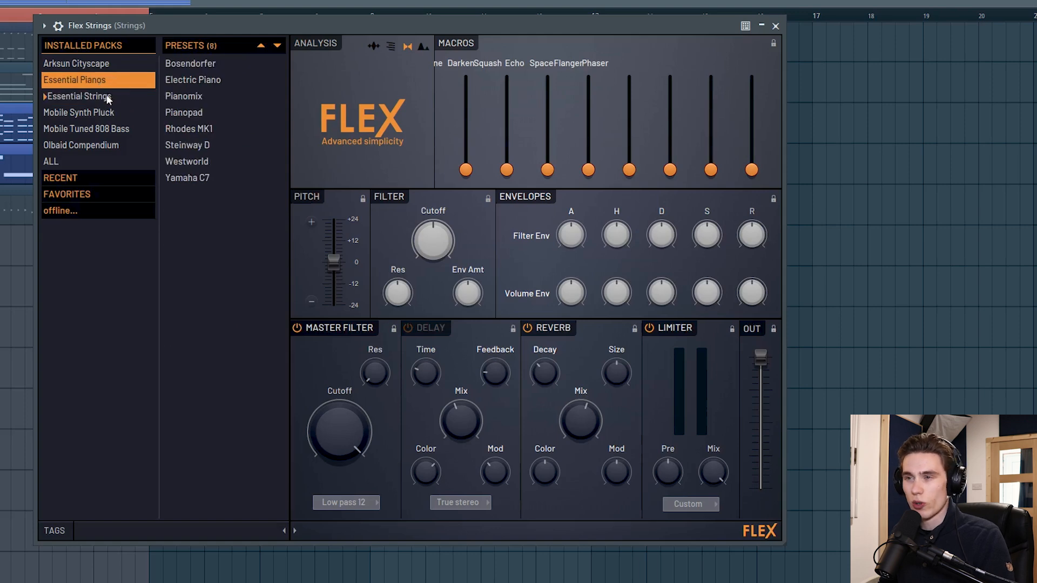
pyautogui.click(106, 96)
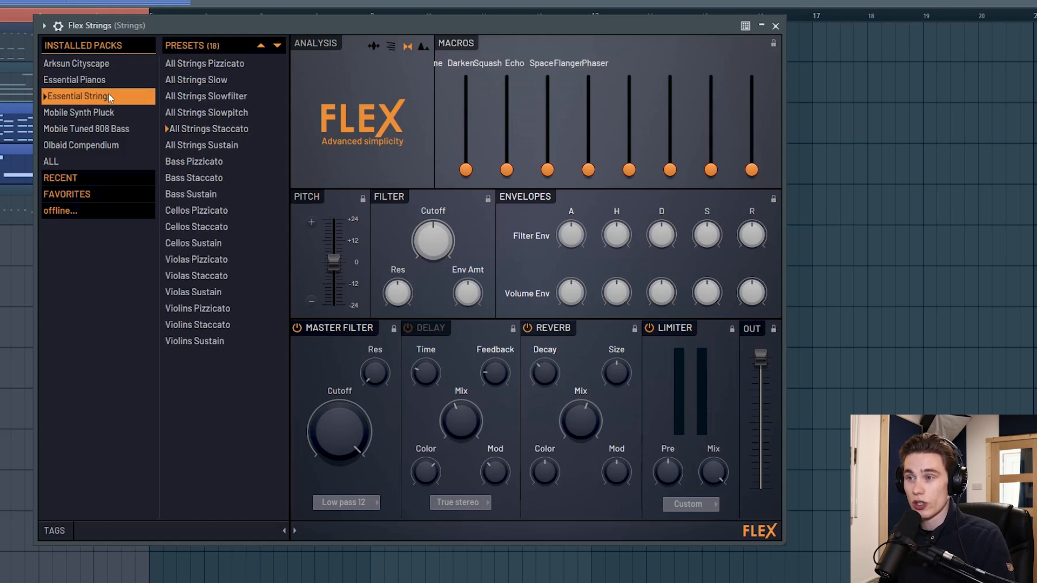
# Mark All Strings Staccato as a favorite, check the favorites list, and return to the Essential Strings pack.
pyautogui.press('Right')
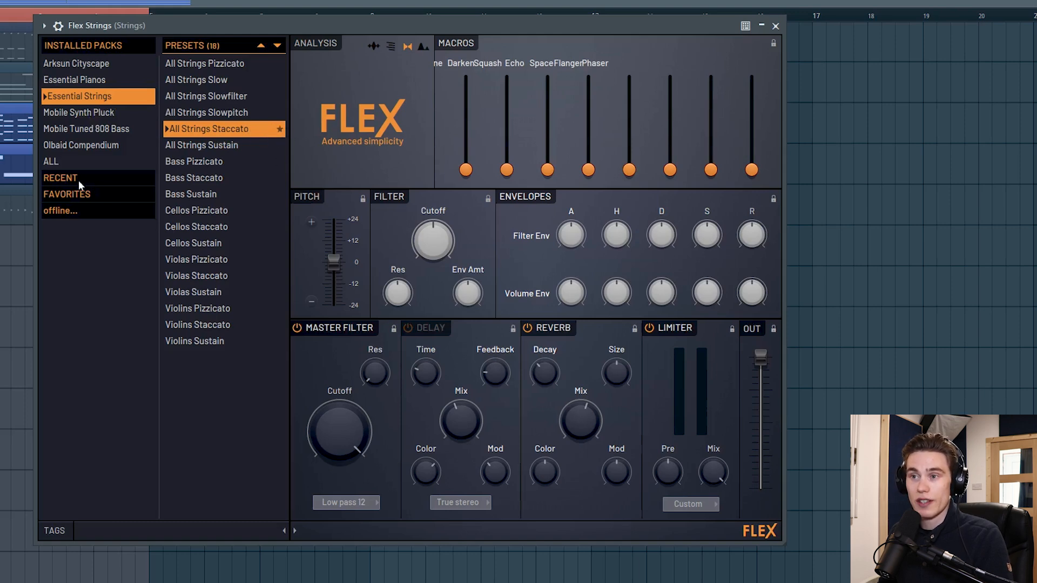
pyautogui.click(64, 195)
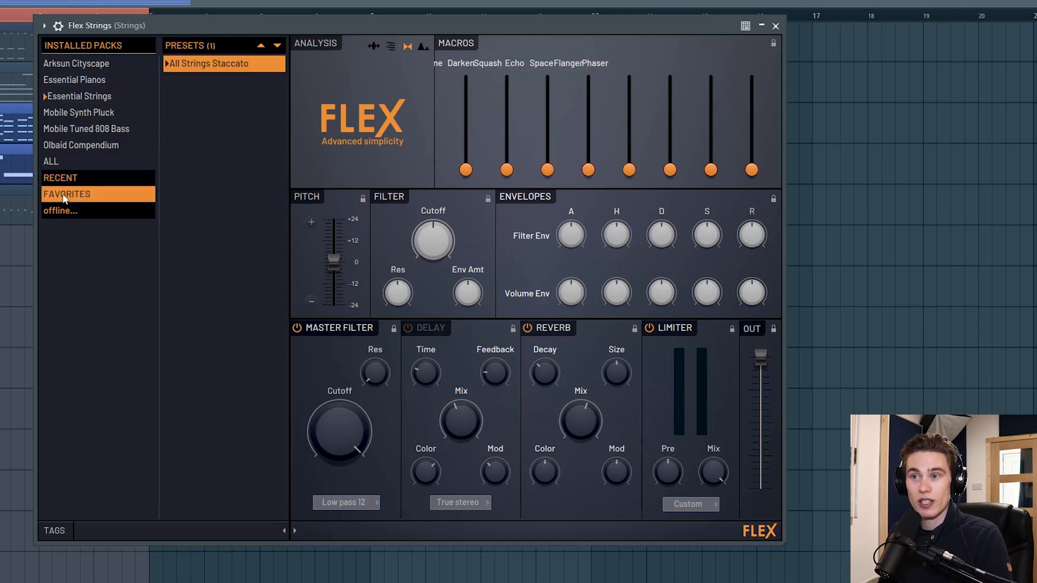
pyautogui.click(84, 97)
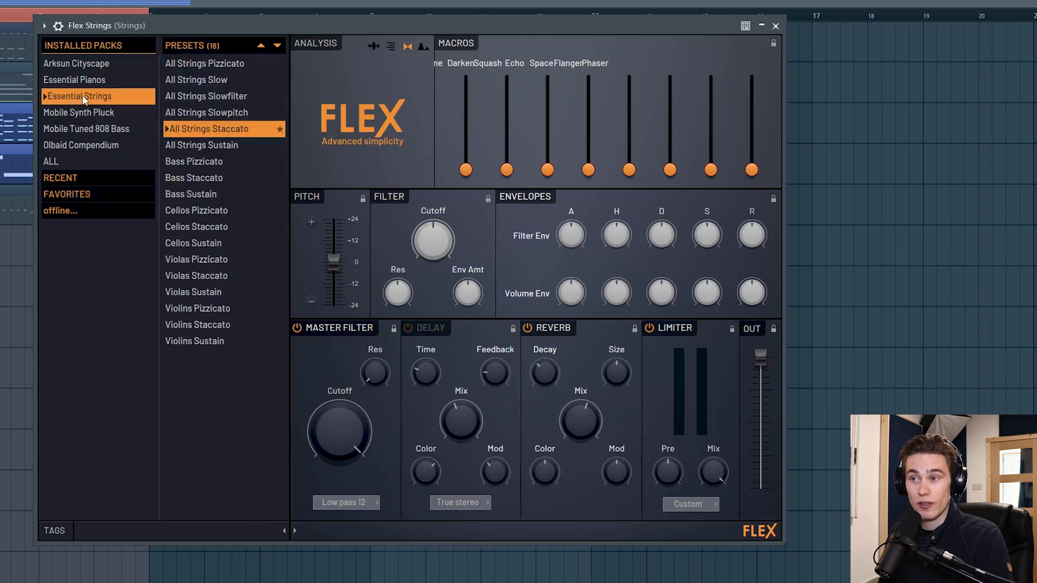
# Hide the preset browser, reposition the Flex Strings window over the playlist and make it wider.
pyautogui.click(294, 532)
pyautogui.moveTo(354, 15); pyautogui.dragTo(469, 29)
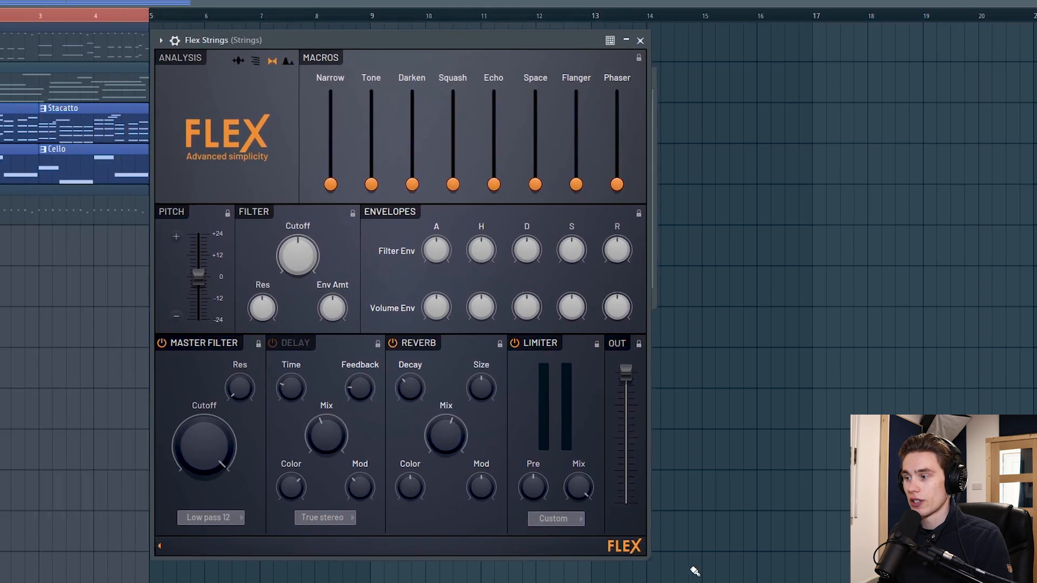
pyautogui.moveTo(647, 558); pyautogui.dragTo(707, 524)
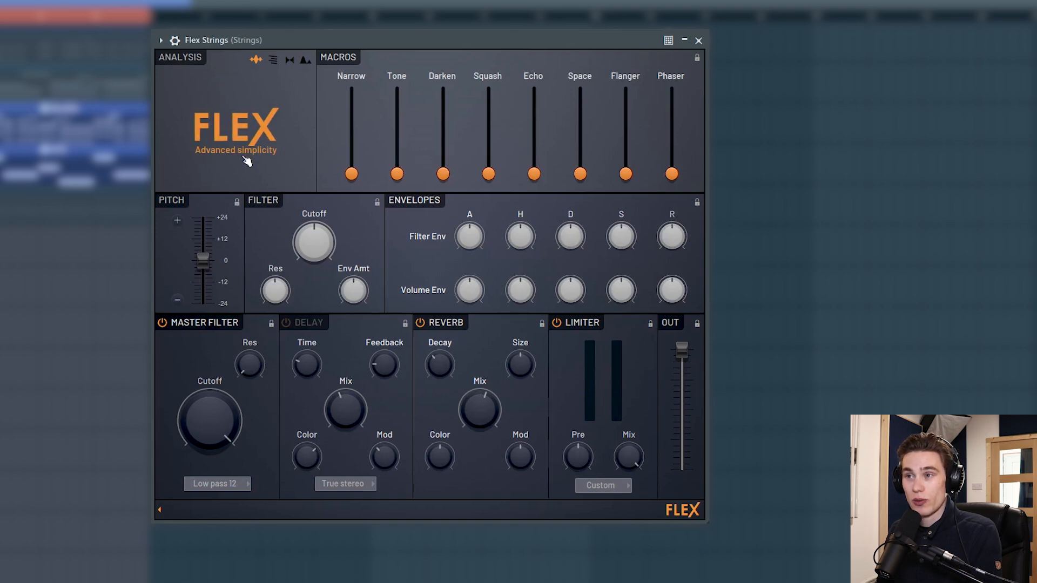
# View the sound in each of the four analysis displays in turn, ending on the spectrum.
pyautogui.click(167, 127)
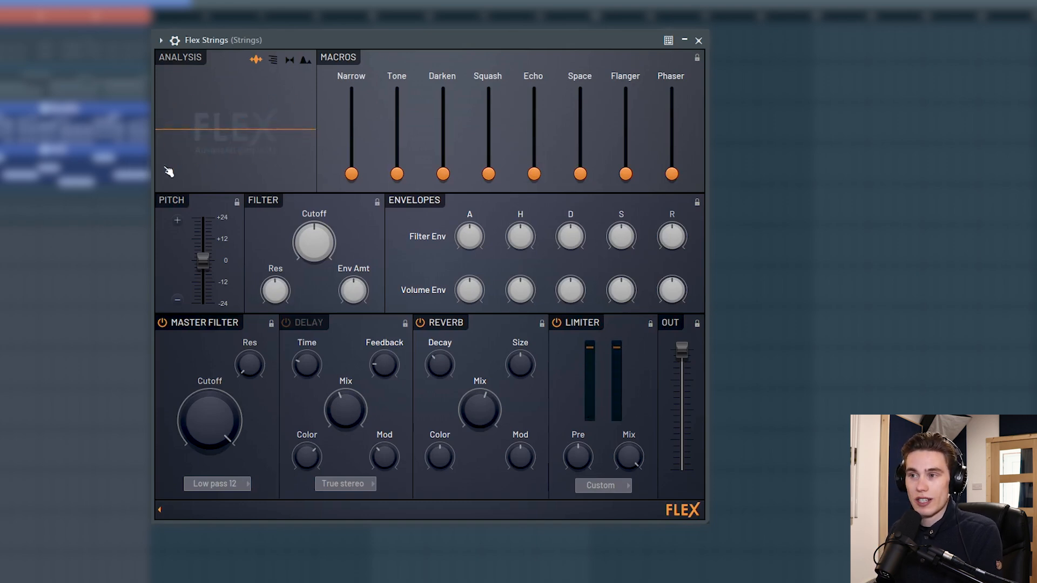
pyautogui.click(274, 60)
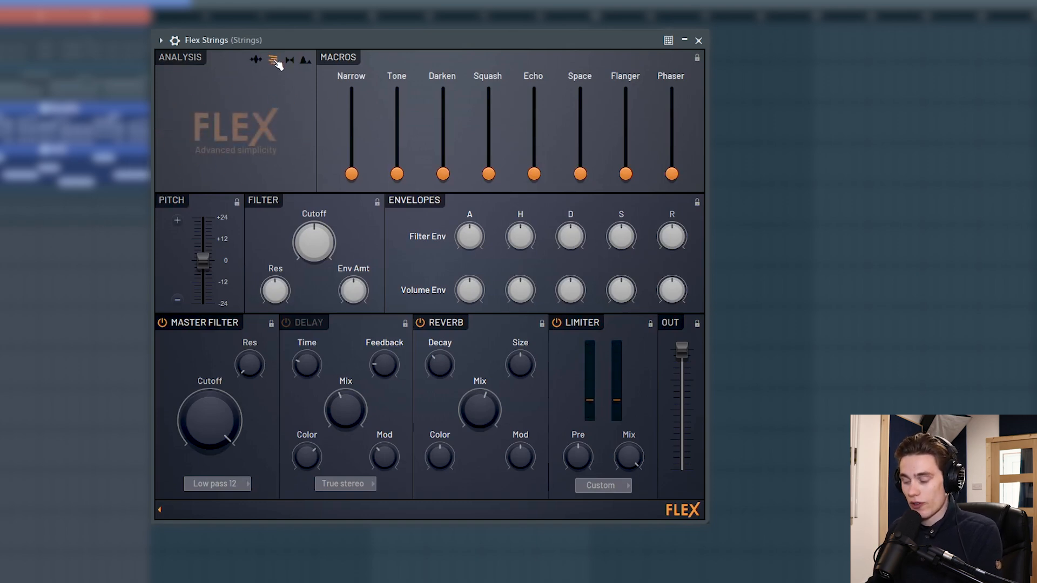
pyautogui.click(290, 61)
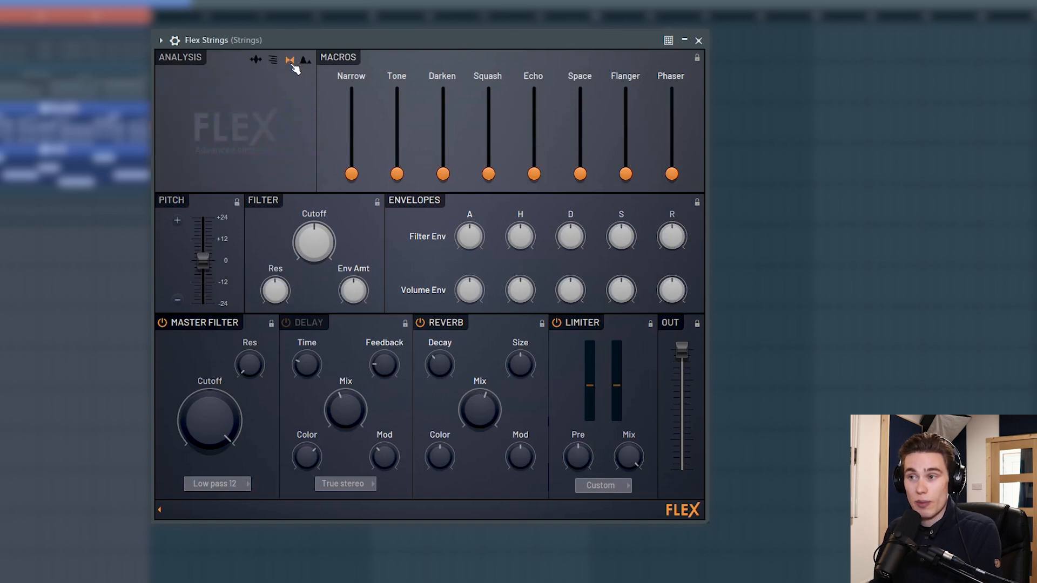
pyautogui.click(306, 61)
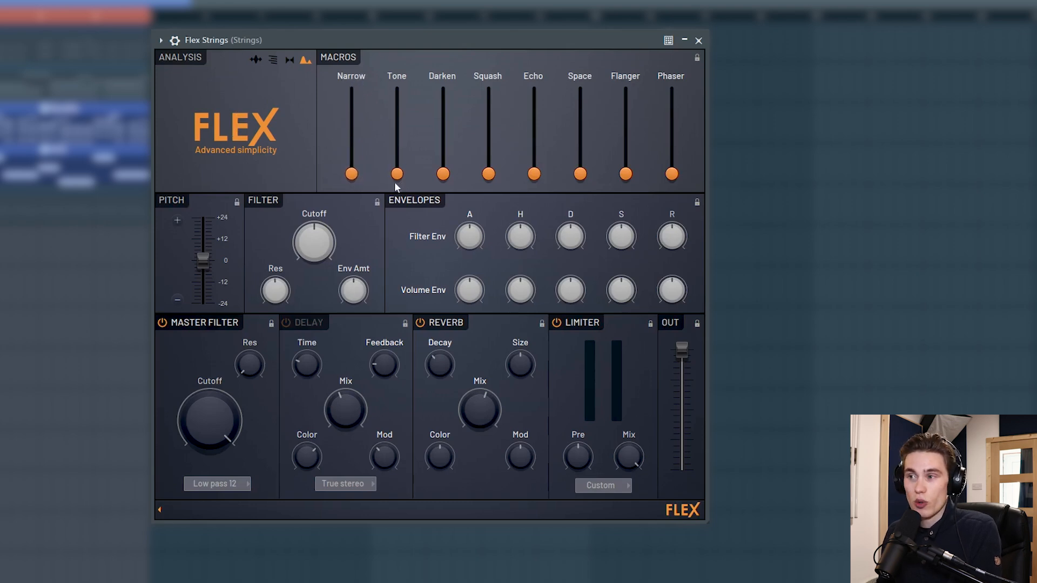
# Try out the Narrow and Tone macros on the strings sound.
pyautogui.moveTo(351, 173)
pyautogui.mouseDown()
pyautogui.moveTo(351, 89)
pyautogui.moveTo(350, 173)
pyautogui.mouseUp()
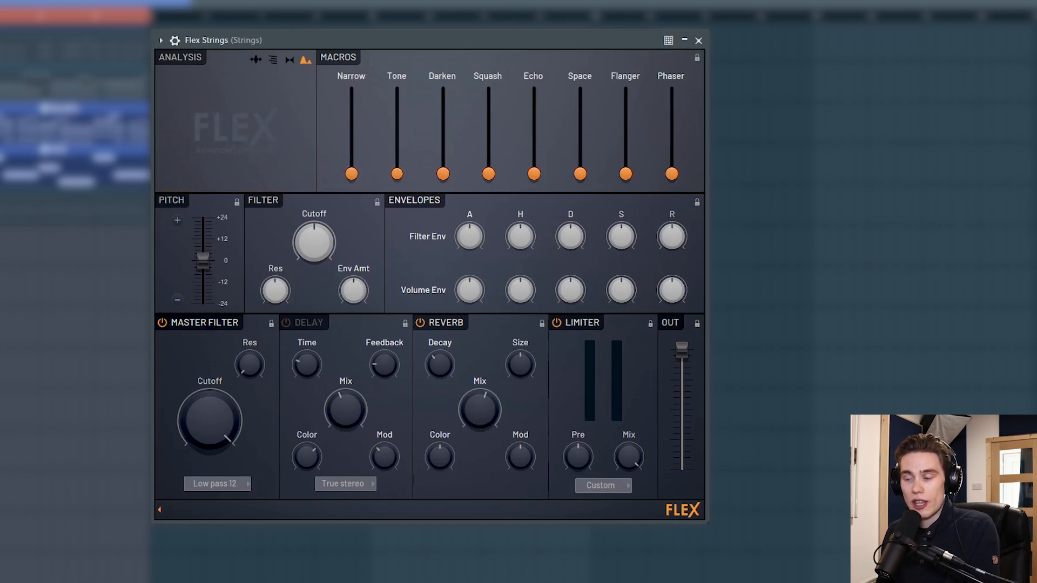
pyautogui.moveTo(397, 174); pyautogui.dragTo(442, 90)
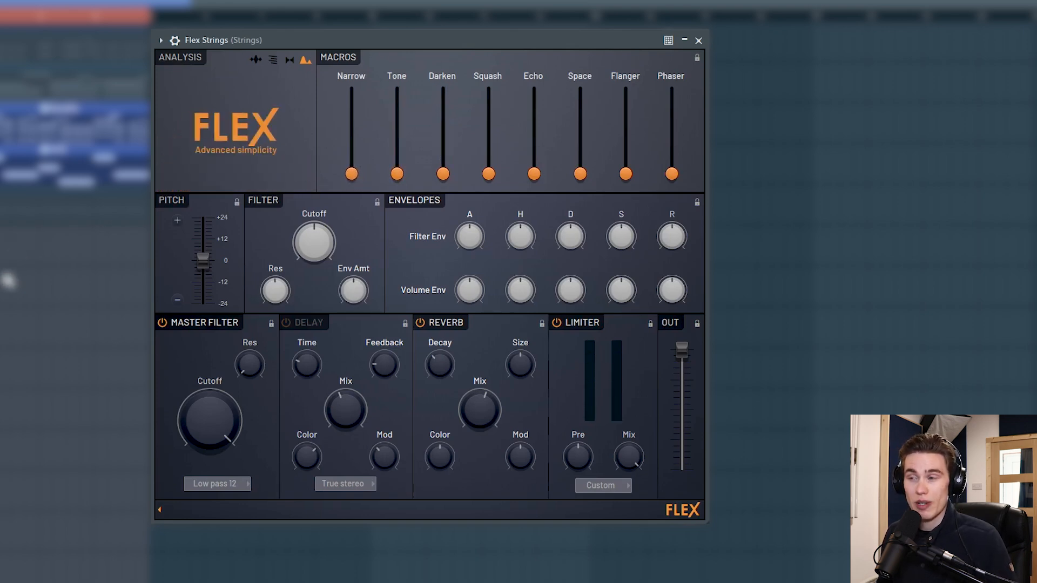
# Create an automation clip for the Narrow macro, shape it as a quick rise and slow fall over three bars, and play it back.
pyautogui.rightClick(355, 178)
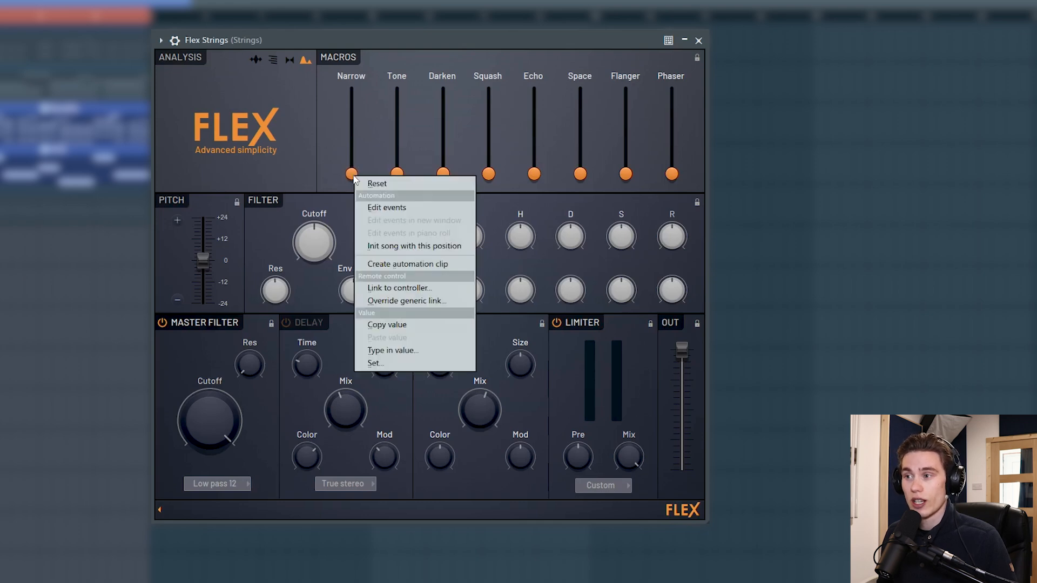
pyautogui.click(389, 266)
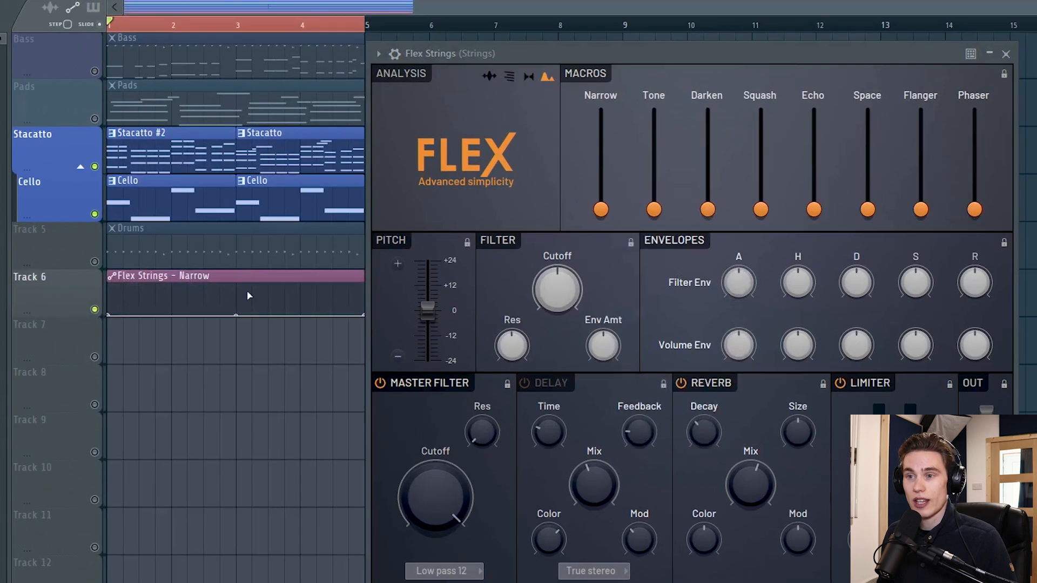
pyautogui.rightClick(12, 255)
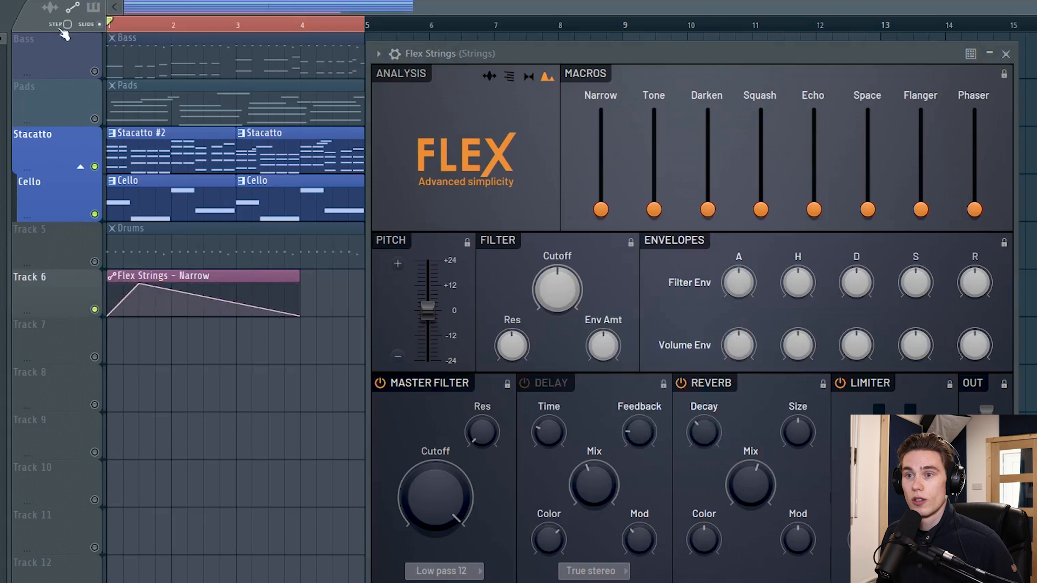
pyautogui.press('space')
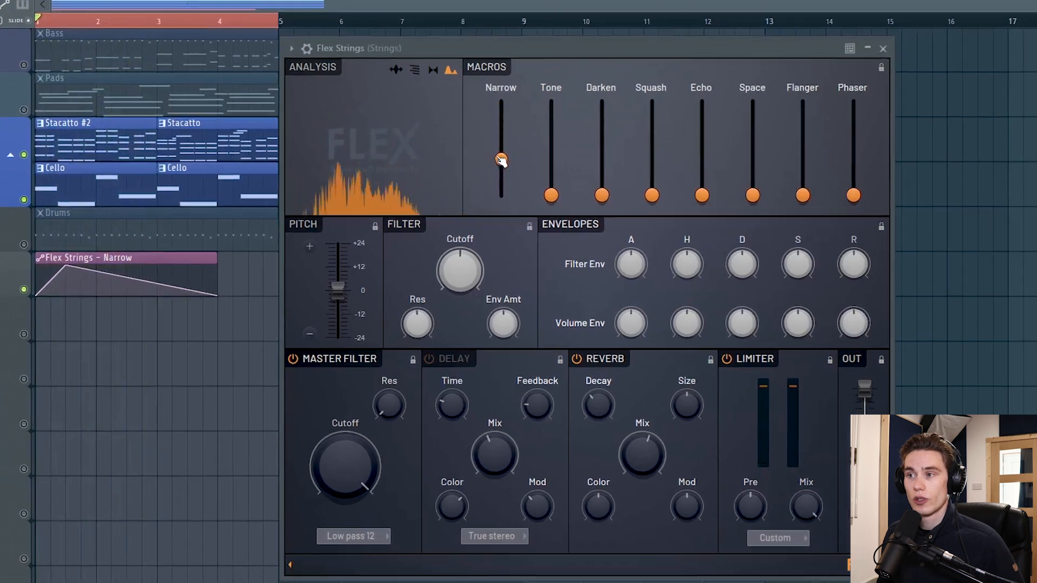
pyautogui.press('space')
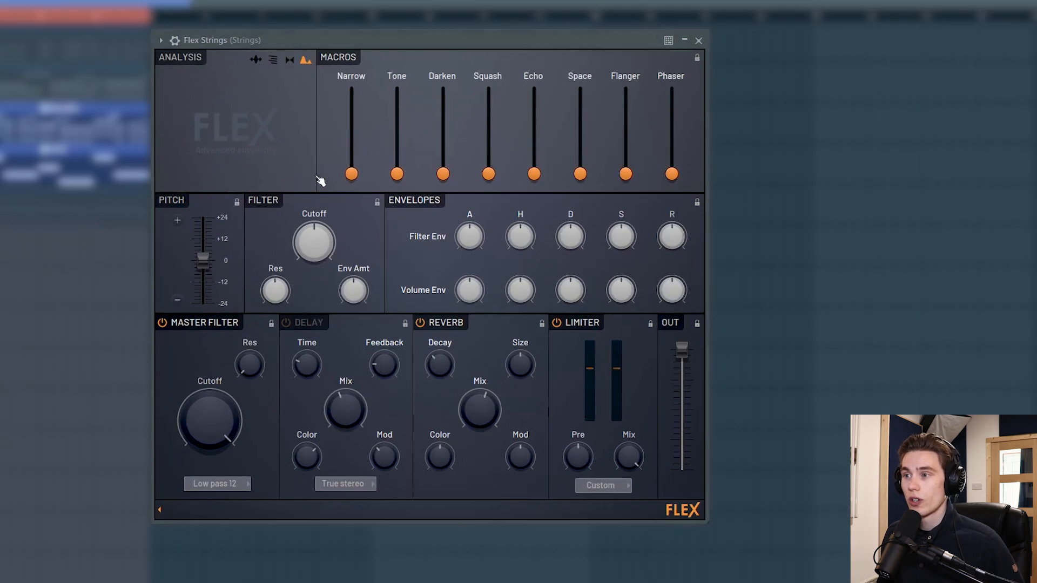
# Look at the Narrow macro's option for linking it to a controller.
pyautogui.rightClick(351, 173)
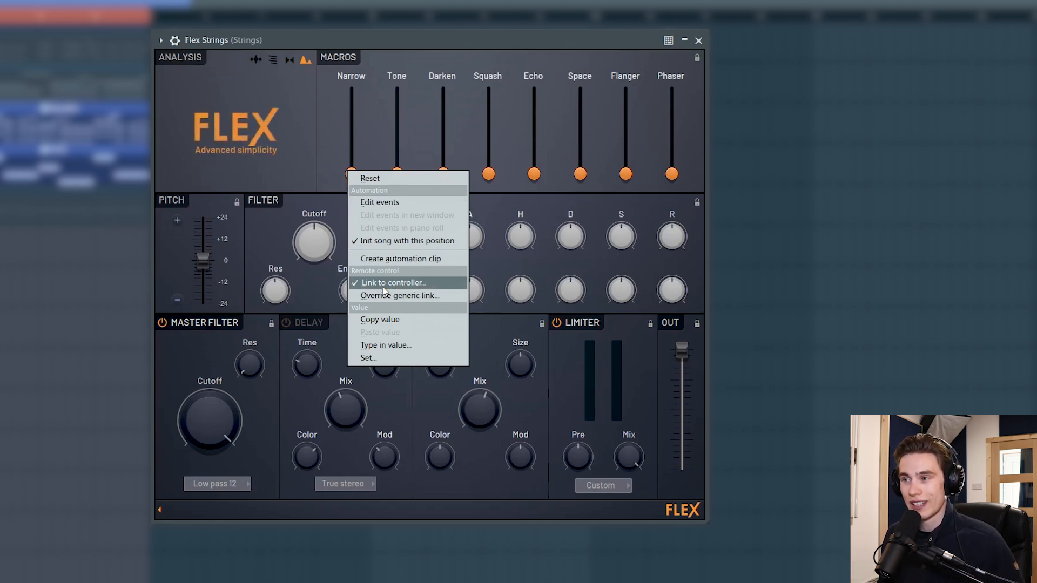
pyautogui.click(317, 160)
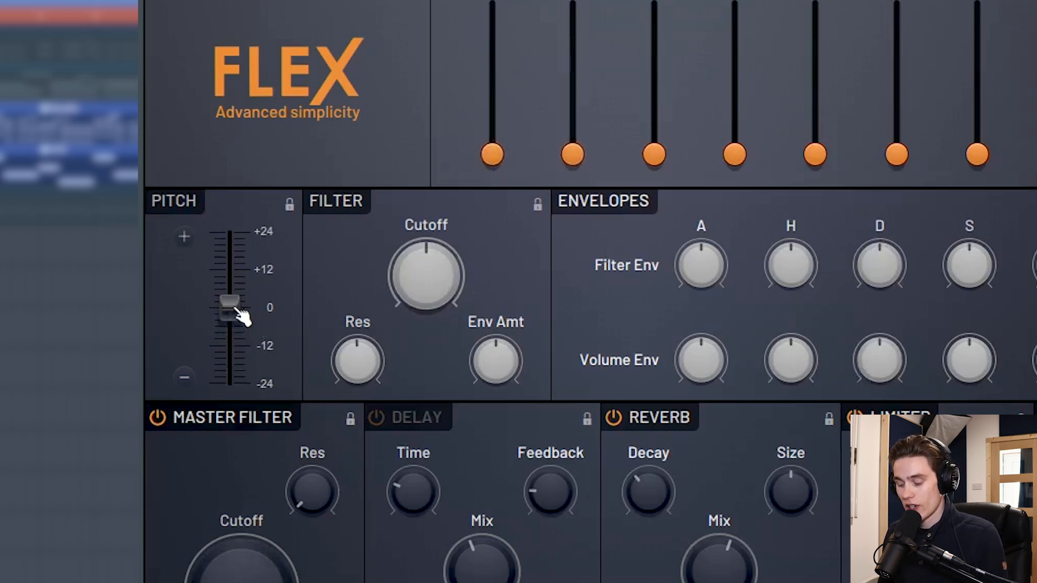
# Try shifting the strings' pitch with the slider and in single steps up and down.
pyautogui.moveTo(238, 312)
pyautogui.mouseDown()
pyautogui.moveTo(241, 265)
pyautogui.moveTo(241, 358)
pyautogui.moveTo(240, 307)
pyautogui.mouseUp()
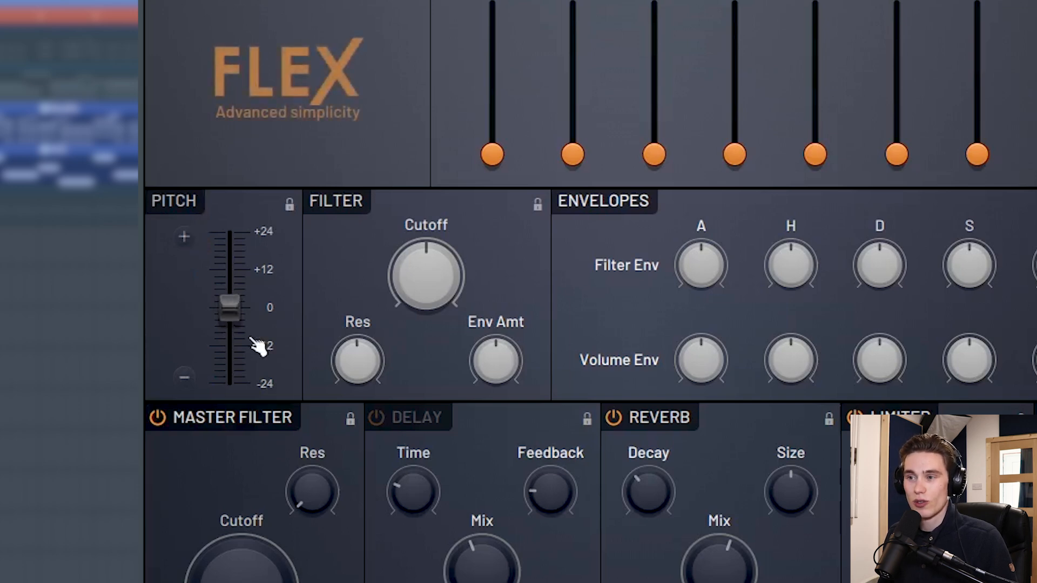
pyautogui.moveTo(230, 312); pyautogui.dragTo(230, 308)
pyautogui.click(184, 236)
pyautogui.click(184, 236)
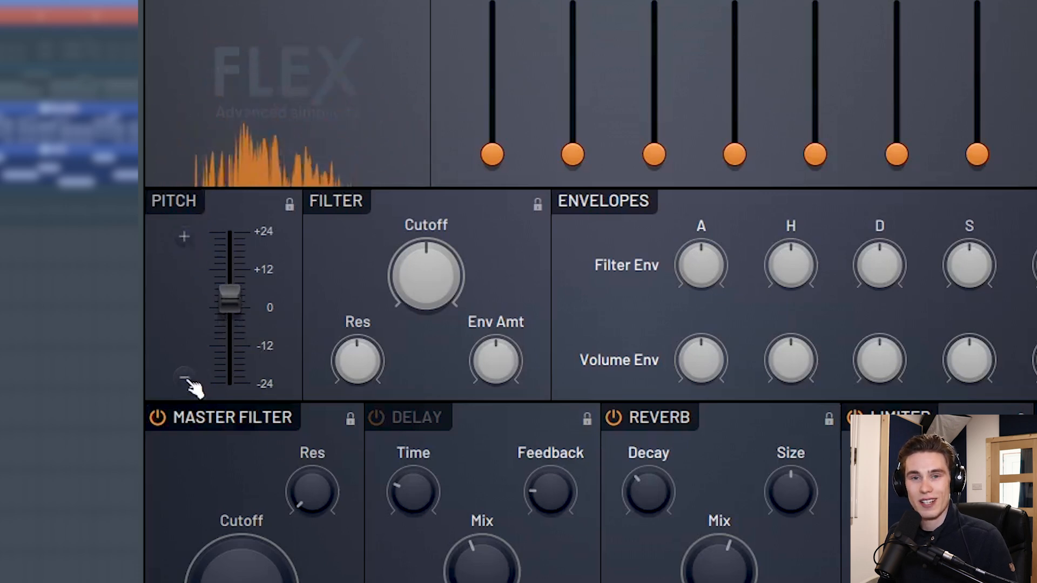
pyautogui.click(184, 377)
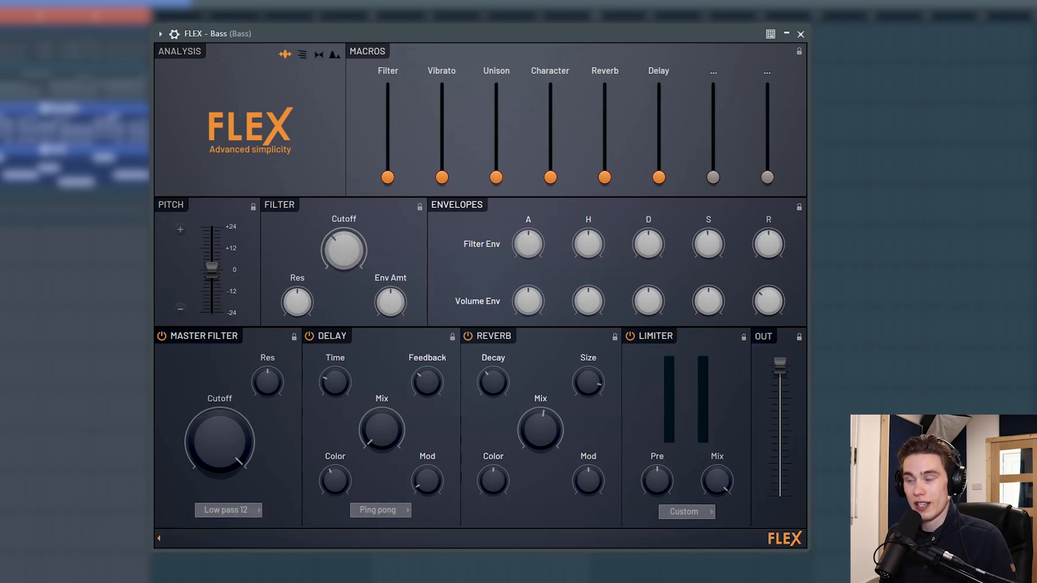
# Play the Bass instance's part while raising its filter cutoff and lengthening the filter envelope's attack.
pyautogui.press('space')
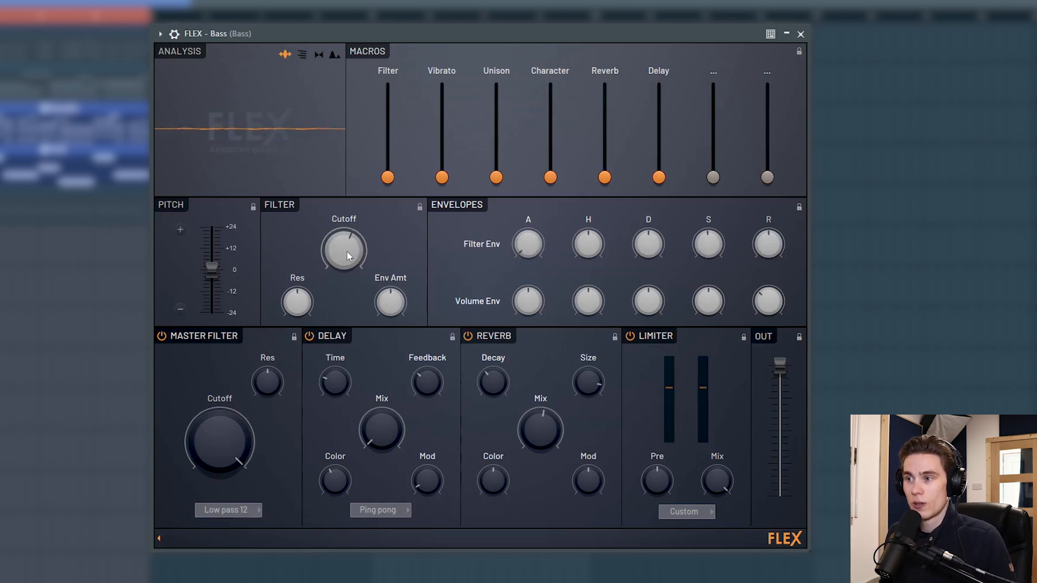
pyautogui.moveTo(529, 246); pyautogui.dragTo(529, 231)
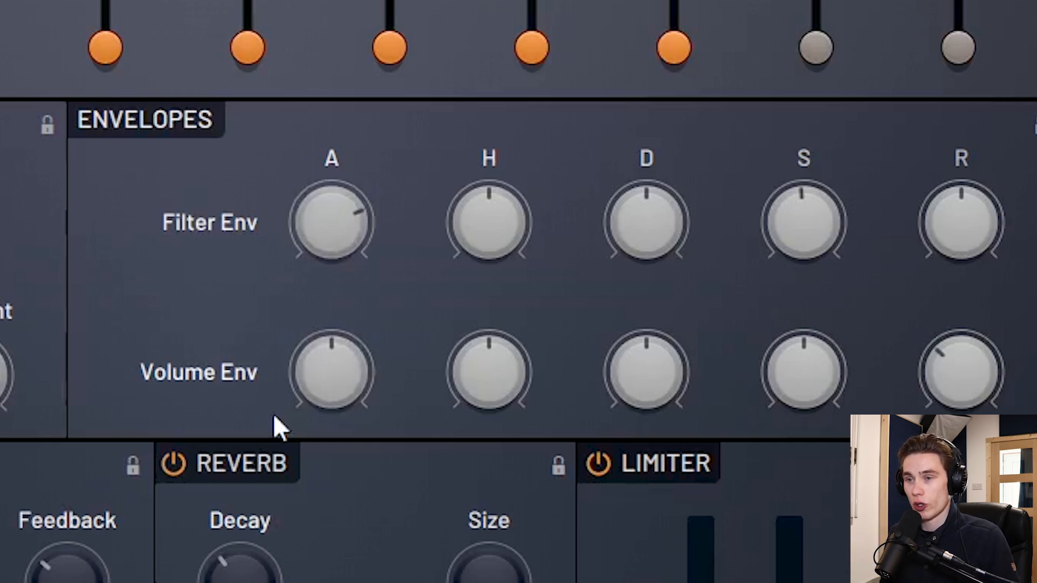
pyautogui.moveTo(331, 227); pyautogui.dragTo(332, 233)
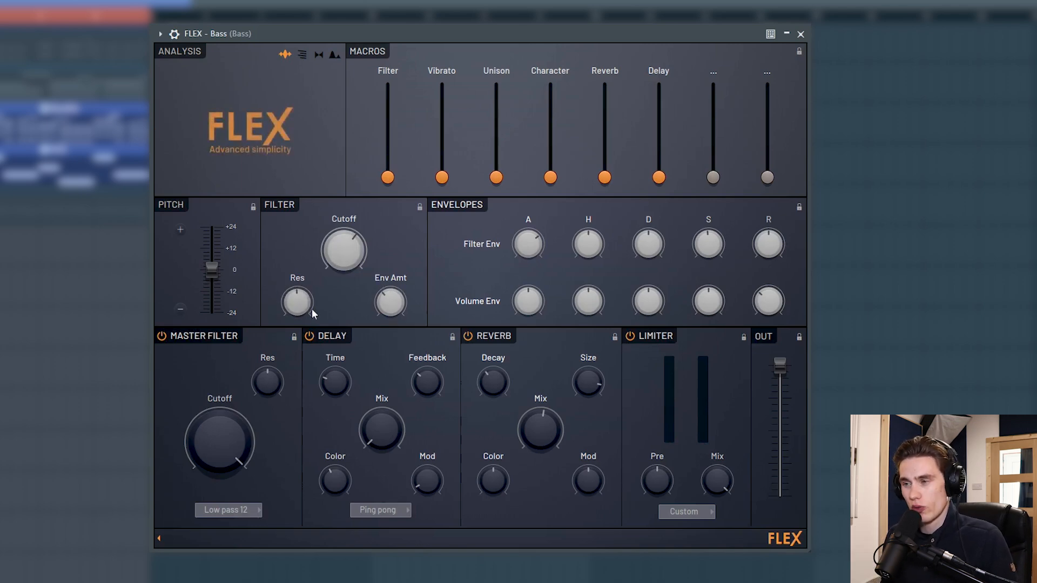
# Sweep the bass filter's resonance up and back down to a low setting, auditioning the part at different amounts.
pyautogui.moveTo(315, 284); pyautogui.dragTo(314, 272)
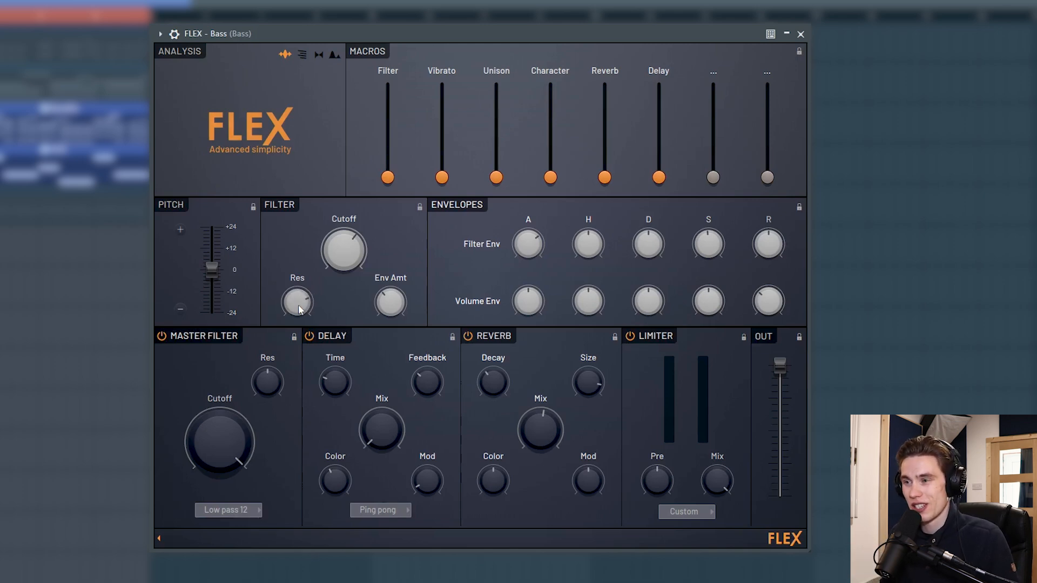
pyautogui.press('space')
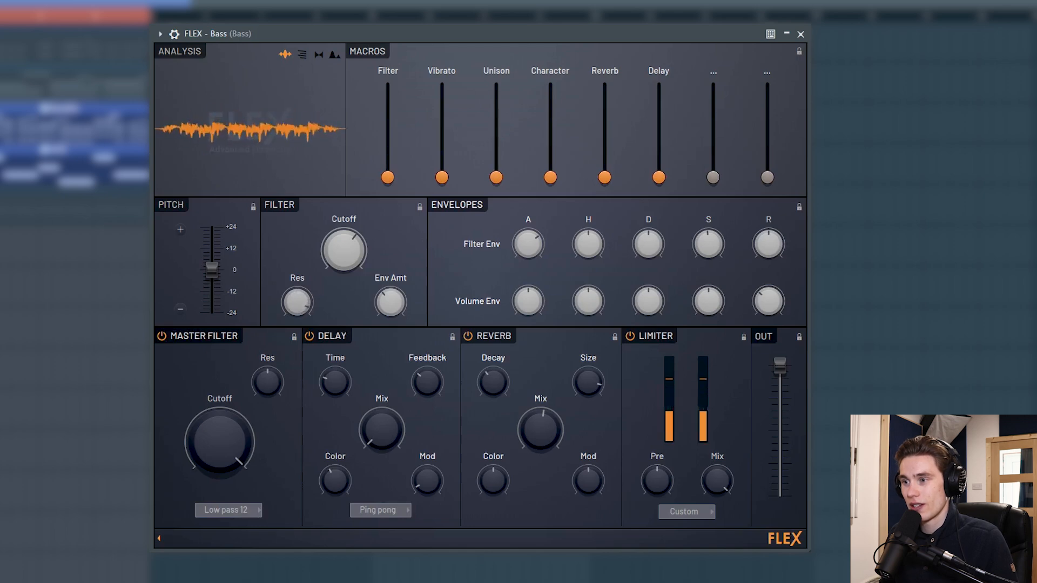
pyautogui.press('space')
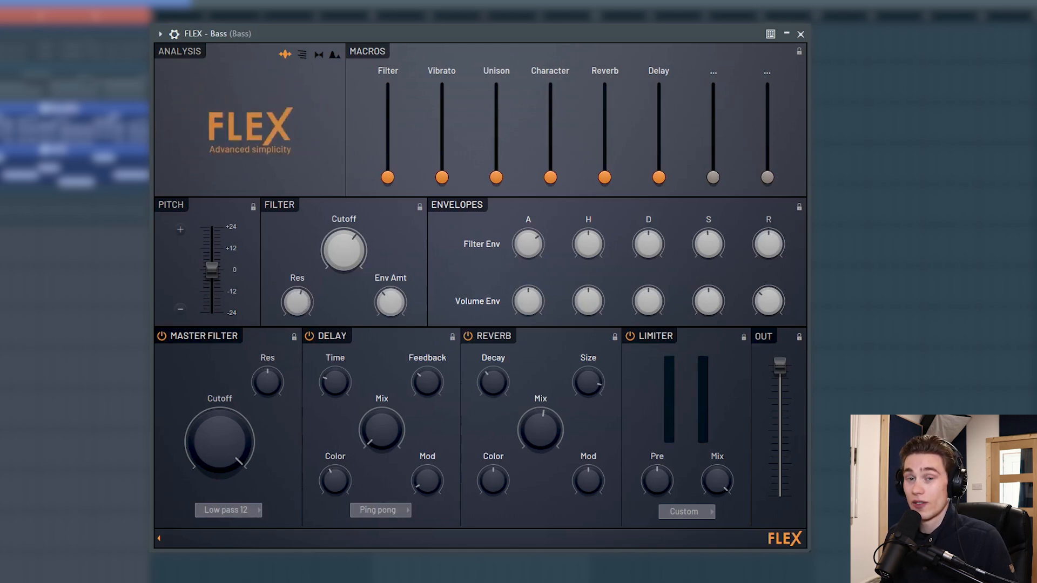
pyautogui.press('space')
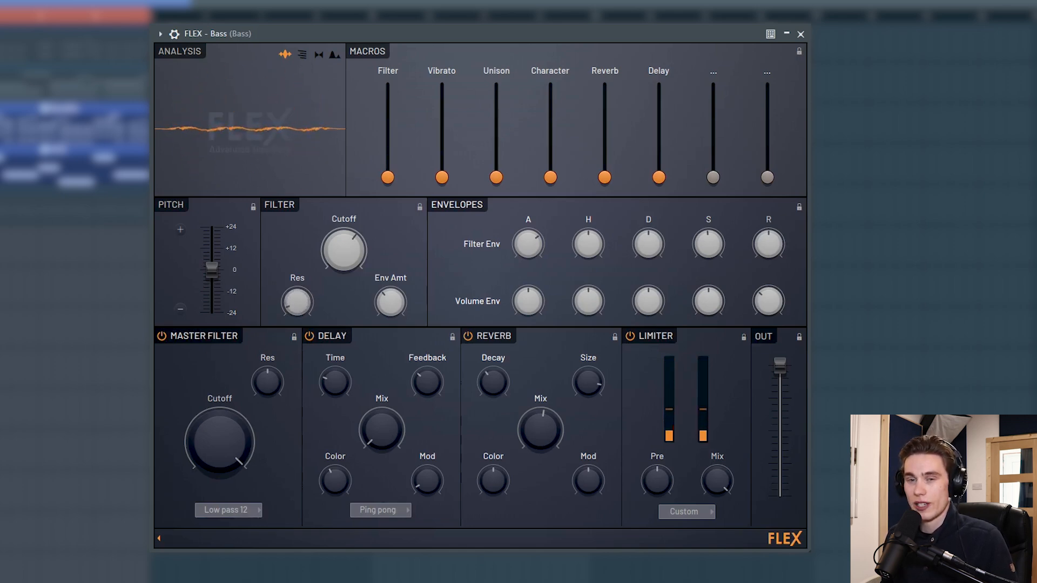
pyautogui.press('space')
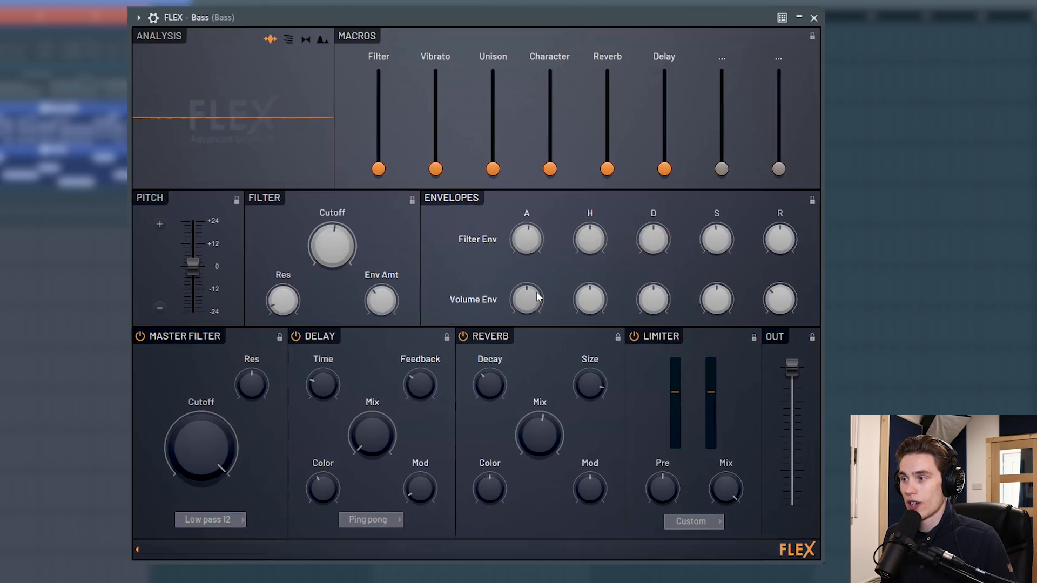
# Play the bass part while trying long and short attack and release times on the volume envelope.
pyautogui.moveTo(534, 296); pyautogui.dragTo(529, 297)
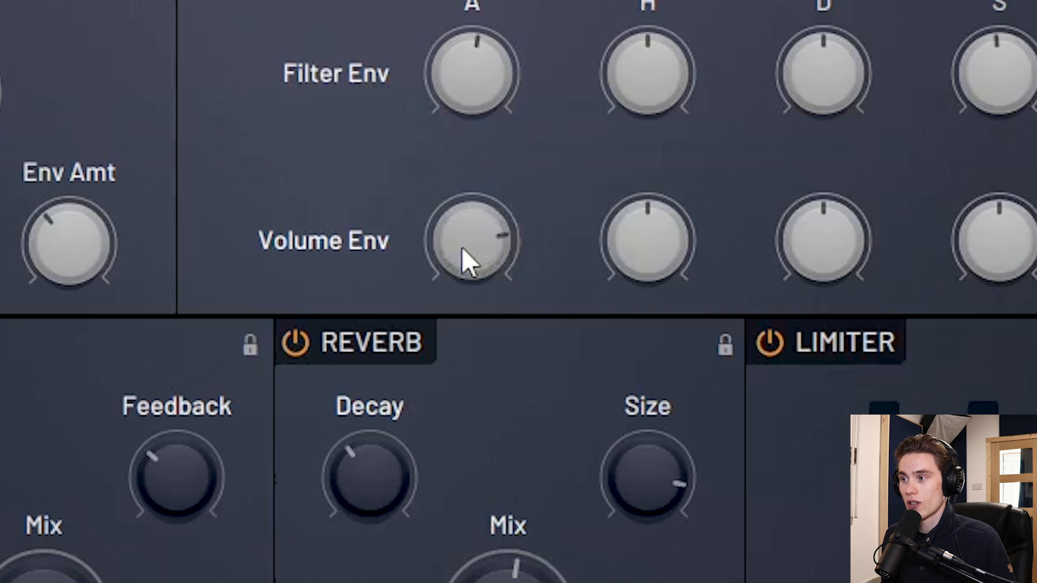
pyautogui.moveTo(497, 267); pyautogui.dragTo(613, 243)
pyautogui.moveTo(481, 245); pyautogui.dragTo(510, 336)
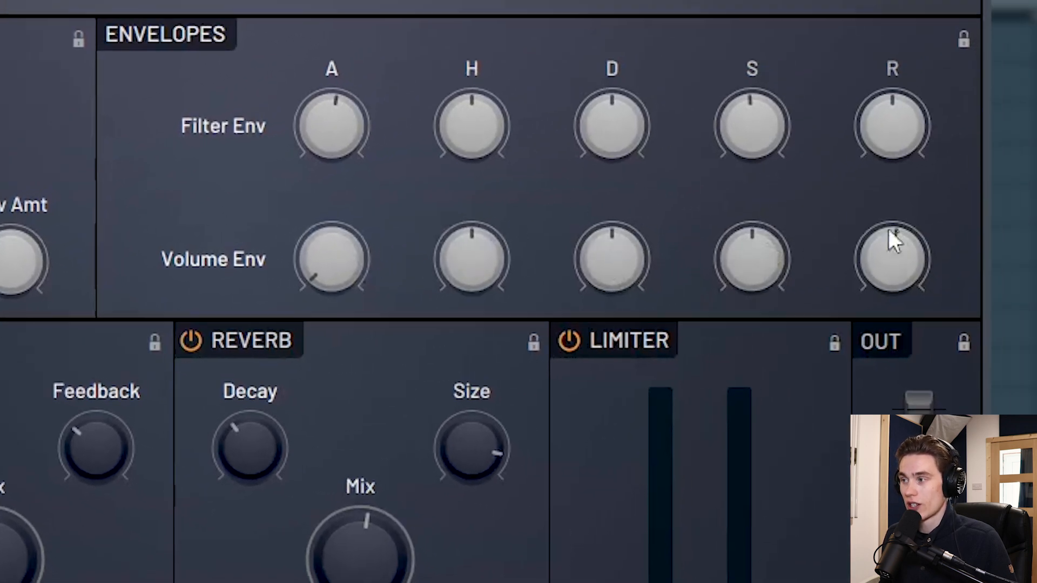
pyautogui.moveTo(889, 256); pyautogui.dragTo(889, 324)
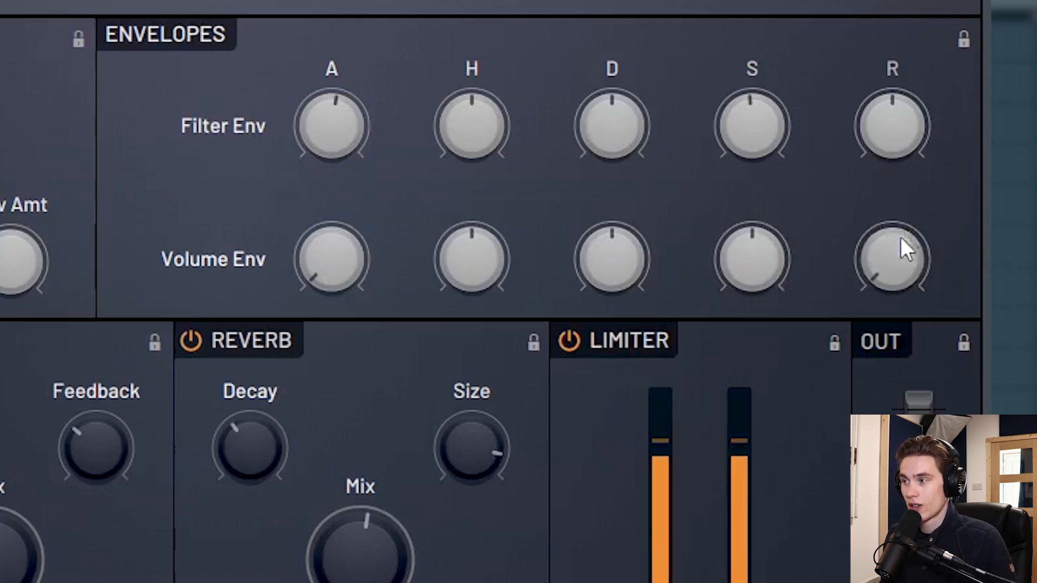
pyautogui.moveTo(899, 271)
pyautogui.mouseDown()
pyautogui.moveTo(898, 232)
pyautogui.moveTo(894, 267)
pyautogui.mouseUp()
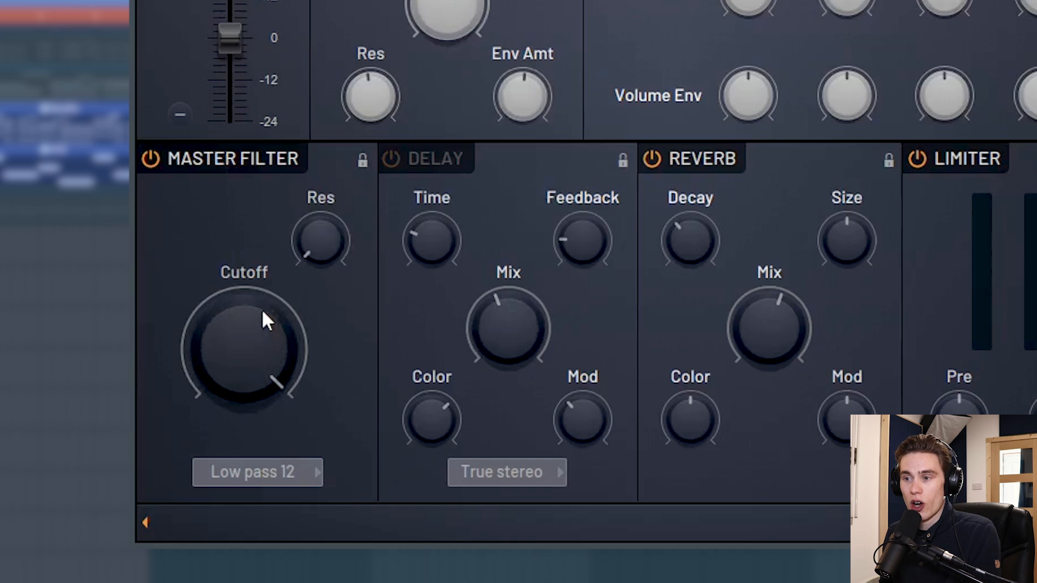
# Sweep the strings' master filter cutoff and raise its resonance to about the midpoint.
pyautogui.moveTo(244, 350)
pyautogui.mouseDown()
pyautogui.moveTo(244, 416)
pyautogui.moveTo(244, 350)
pyautogui.mouseUp()
pyautogui.moveTo(320, 240); pyautogui.dragTo(321, 184)
pyautogui.moveTo(255, 357)
pyautogui.mouseDown()
pyautogui.moveTo(255, 420)
pyautogui.moveTo(255, 357)
pyautogui.mouseUp()
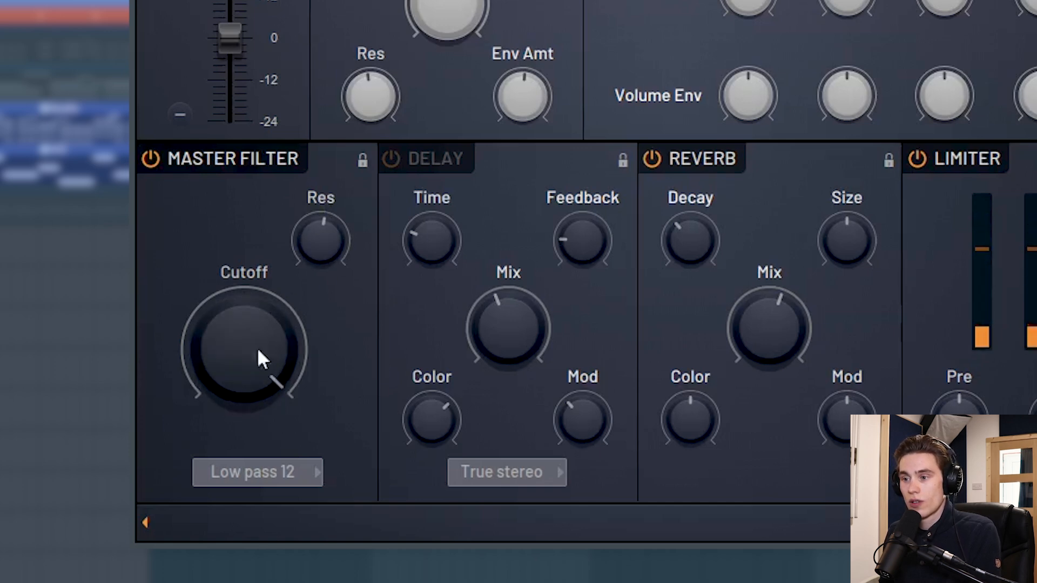
pyautogui.click(298, 479)
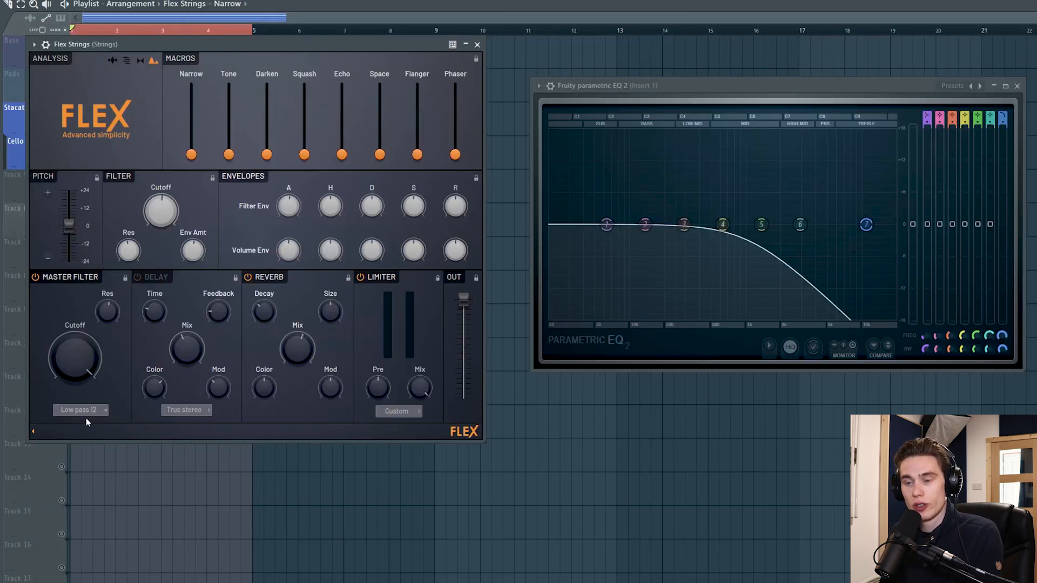
# Illustrate the Low pass 12 curve by raising the frequency of the parametric EQ's band 7 and sweeping the strings' master filter cutoff.
pyautogui.moveTo(865, 224); pyautogui.dragTo(895, 232)
pyautogui.moveTo(100, 382); pyautogui.dragTo(100, 346)
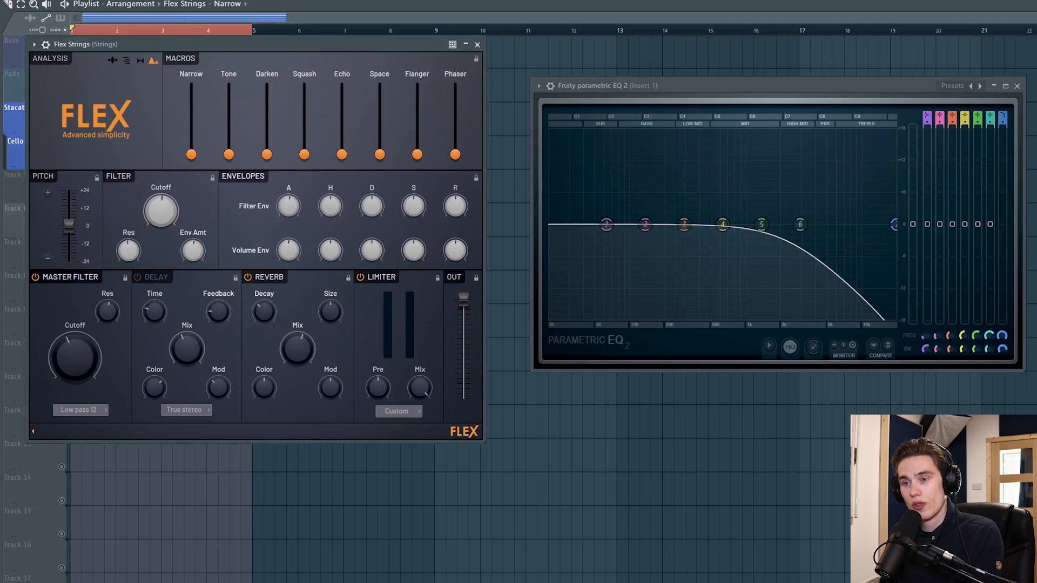
pyautogui.moveTo(894, 224)
pyautogui.mouseDown()
pyautogui.moveTo(764, 224)
pyautogui.moveTo(894, 224)
pyautogui.mouseUp()
# Set the strings' master filter to Low pass 24 and illustrate it with a steeper, lower-frequency low-pass slope on EQ band 7.
pyautogui.click(79, 410)
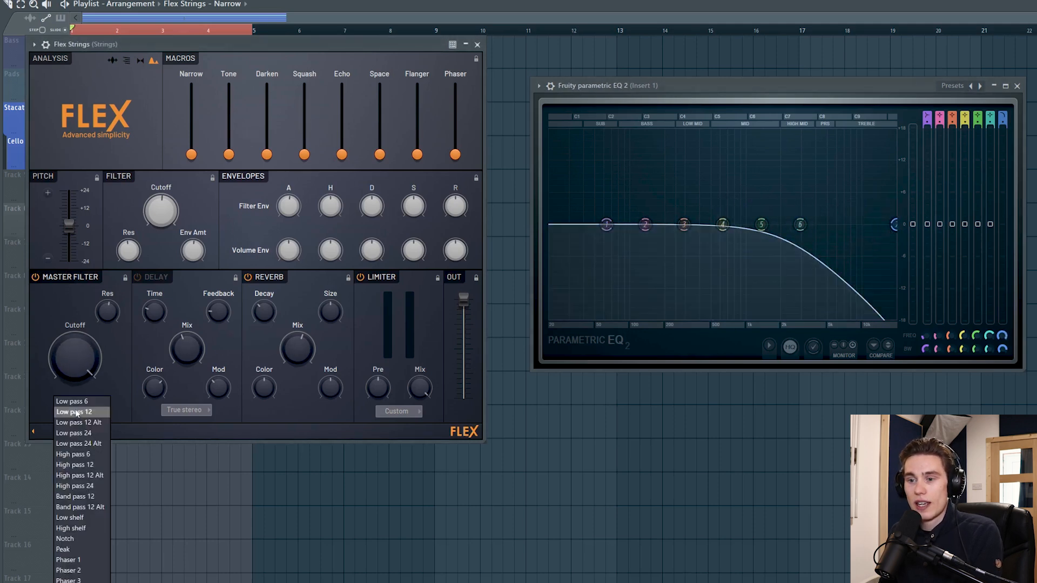
pyautogui.click(76, 433)
pyautogui.moveTo(894, 224); pyautogui.dragTo(847, 224)
pyautogui.rightClick(847, 224)
pyautogui.click(907, 281)
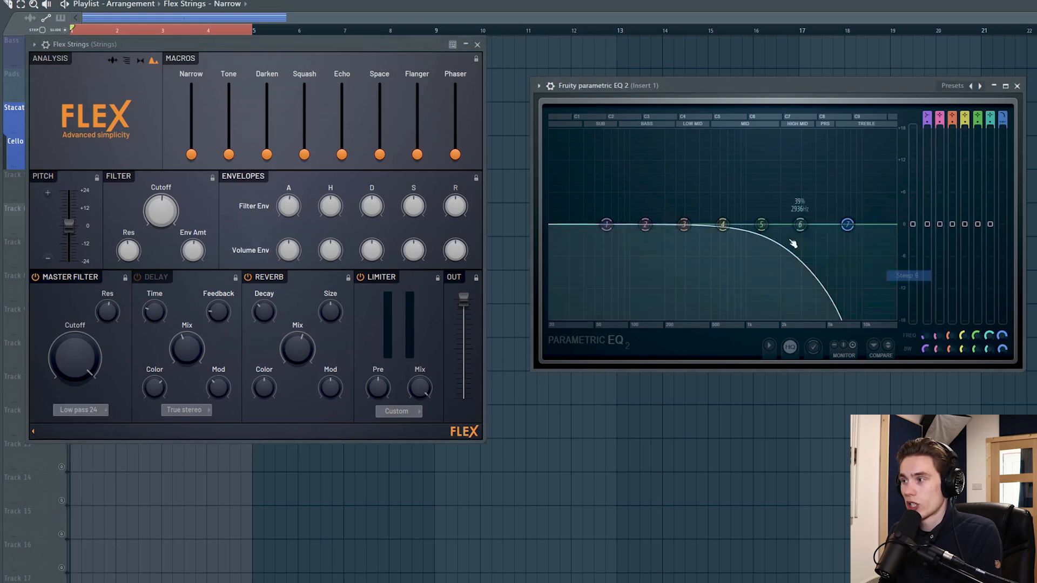
pyautogui.moveTo(844, 224); pyautogui.dragTo(782, 224)
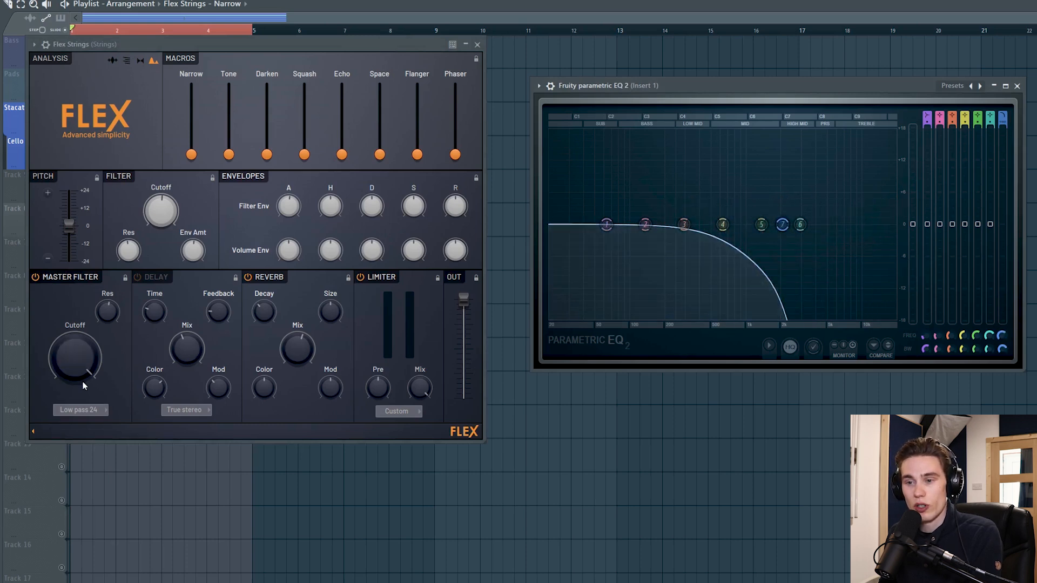
# Move the strings' FLEX window aside and audition its master filter as Low pass 6 with a cutoff sweep.
pyautogui.moveTo(326, 47); pyautogui.dragTo(563, 60)
pyautogui.click(324, 422)
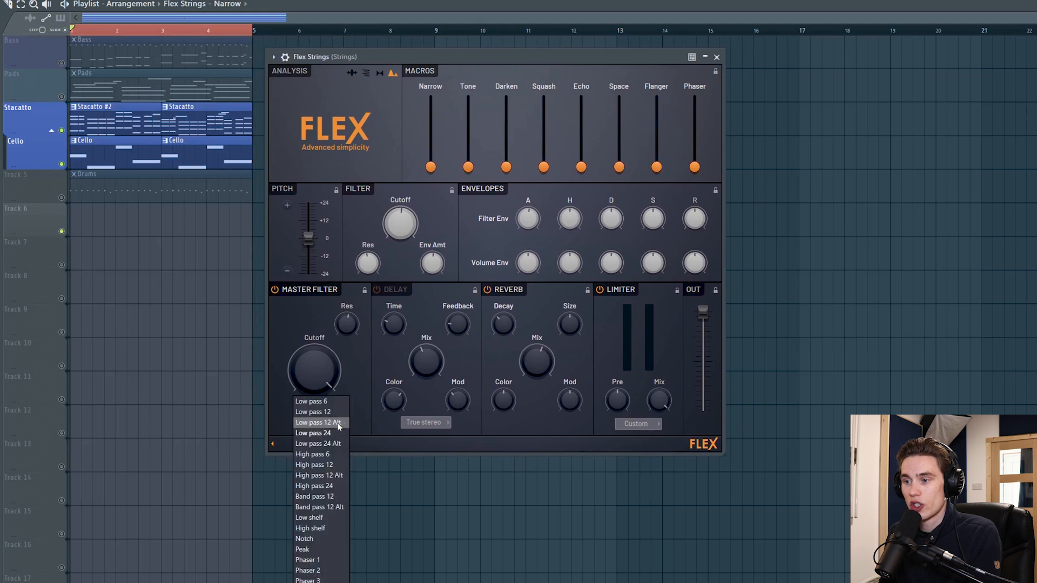
pyautogui.click(327, 405)
pyautogui.moveTo(315, 370)
pyautogui.mouseDown()
pyautogui.moveTo(314, 436)
pyautogui.moveTo(314, 370)
pyautogui.mouseUp()
# Switch the master filter to Low pass 24 and audition it by sweeping the cutoff and briefly bypassing the filter.
pyautogui.click(334, 424)
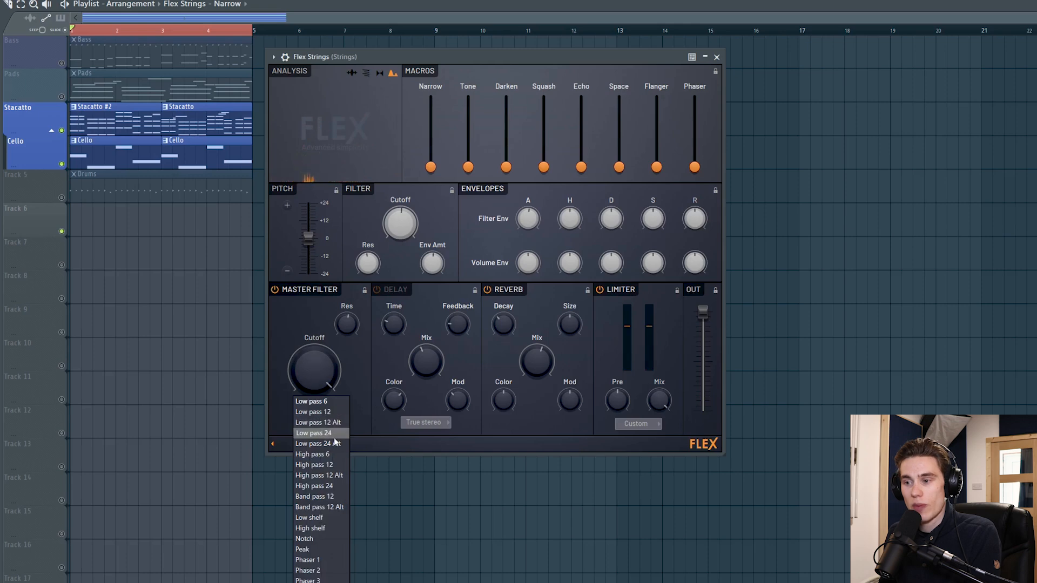
pyautogui.click(333, 435)
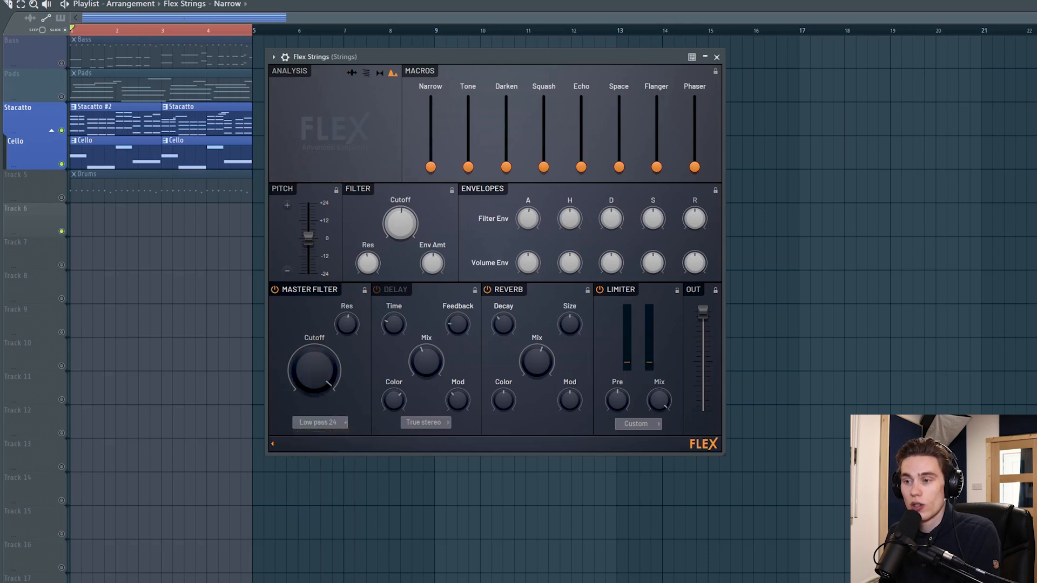
pyautogui.moveTo(315, 403); pyautogui.dragTo(314, 370)
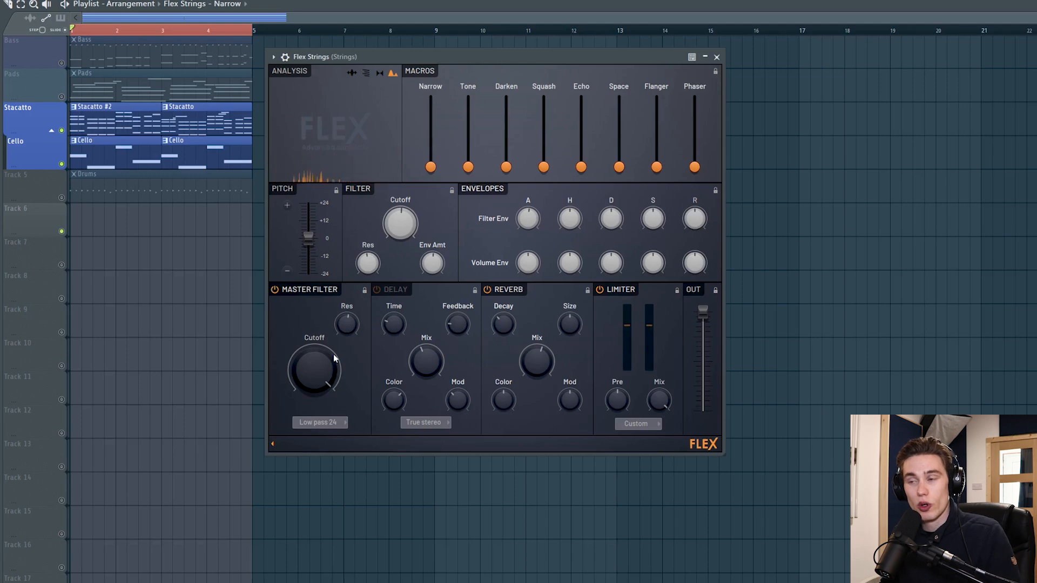
pyautogui.click(275, 290)
pyautogui.click(276, 291)
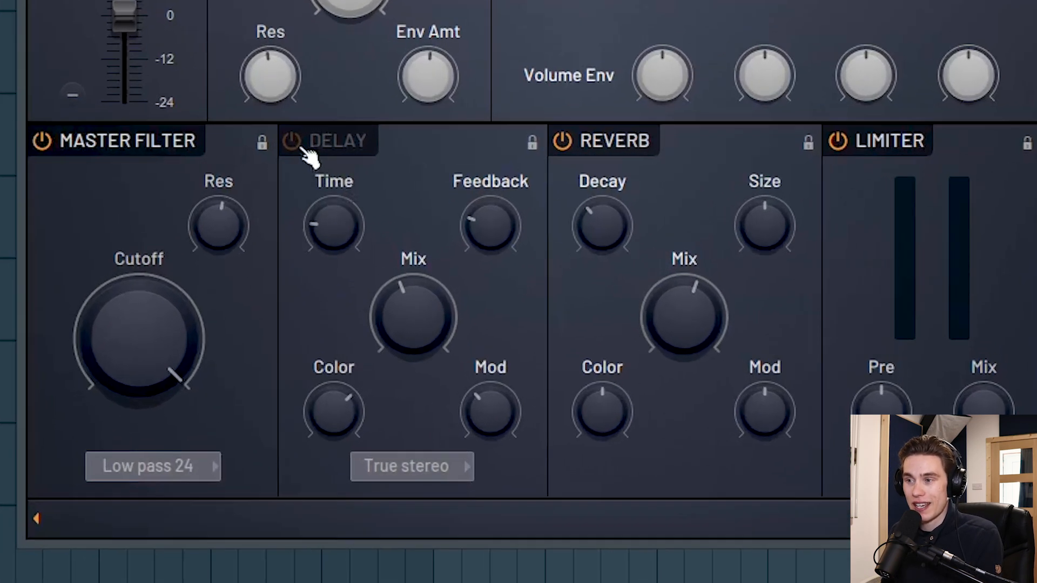
# Enable the strings' delay and sweep its mix, leaving it at about the midpoint.
pyautogui.click(294, 145)
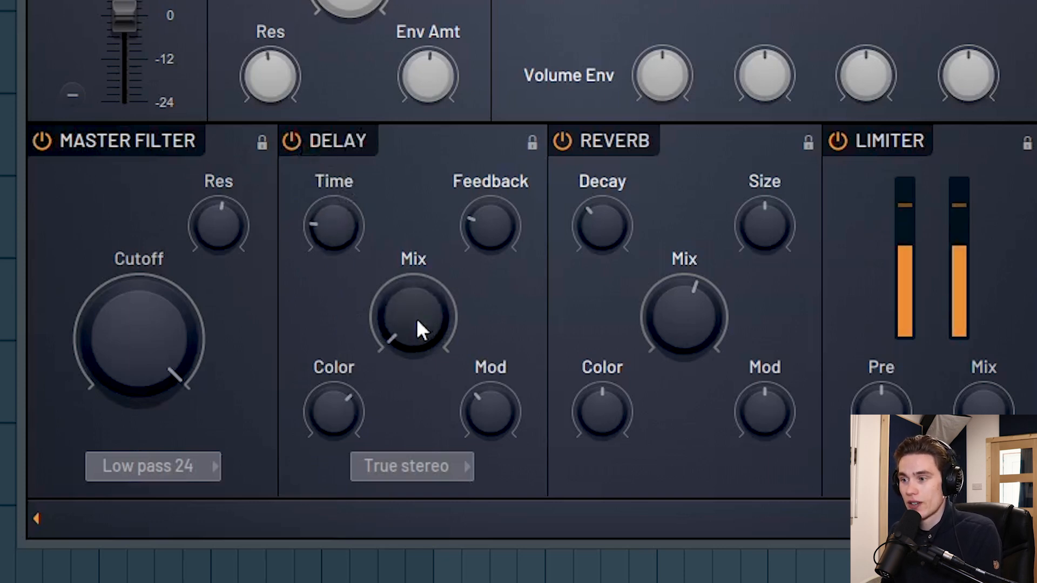
pyautogui.moveTo(416, 318); pyautogui.dragTo(416, 265)
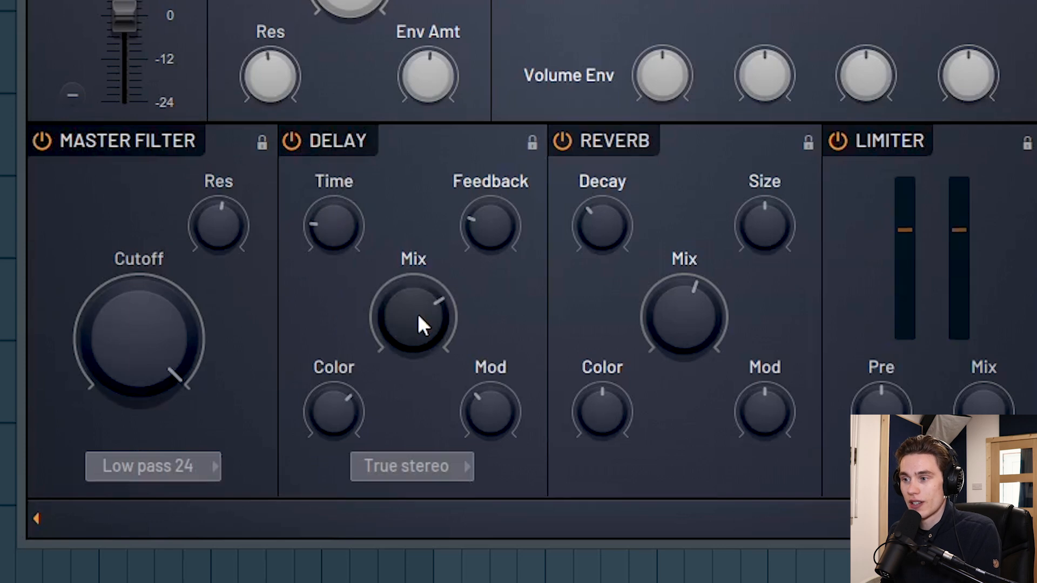
pyautogui.moveTo(409, 312); pyautogui.dragTo(408, 330)
# Audition the delay at different time and feedback settings, finishing with both fairly low.
pyautogui.moveTo(345, 233); pyautogui.dragTo(344, 238)
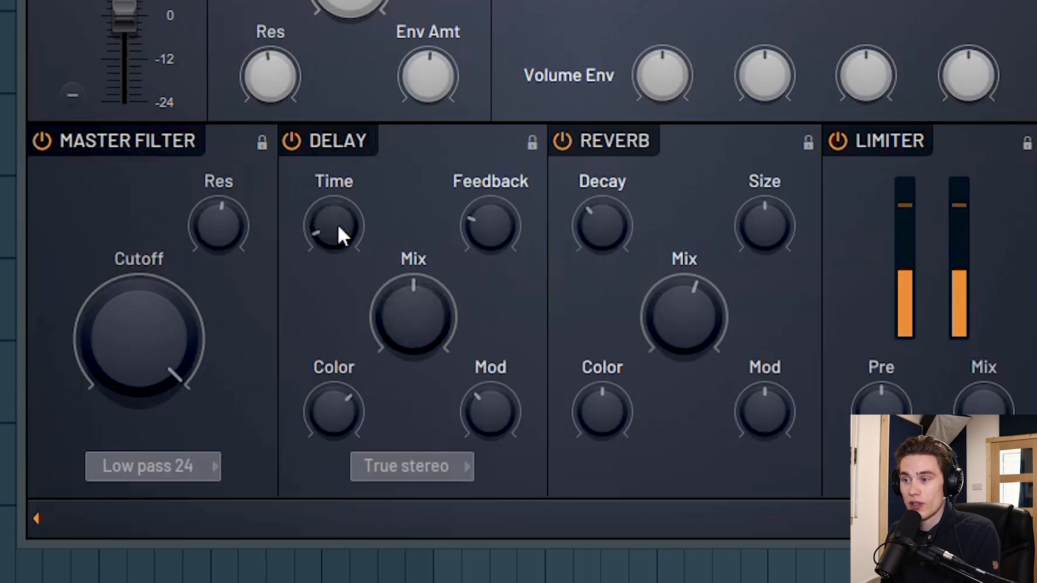
pyautogui.moveTo(338, 226); pyautogui.dragTo(335, 246)
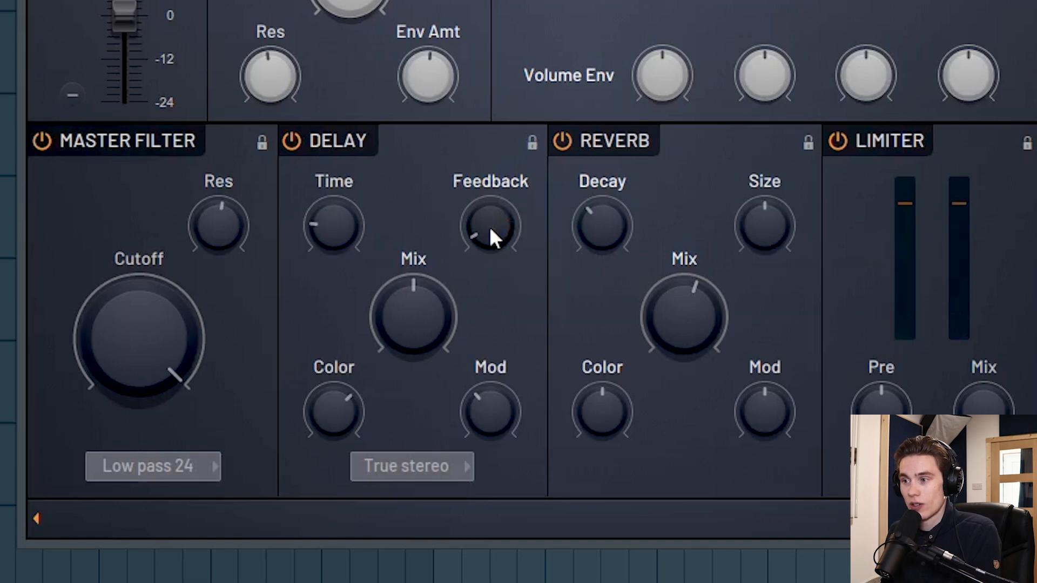
pyautogui.moveTo(492, 204); pyautogui.dragTo(491, 178)
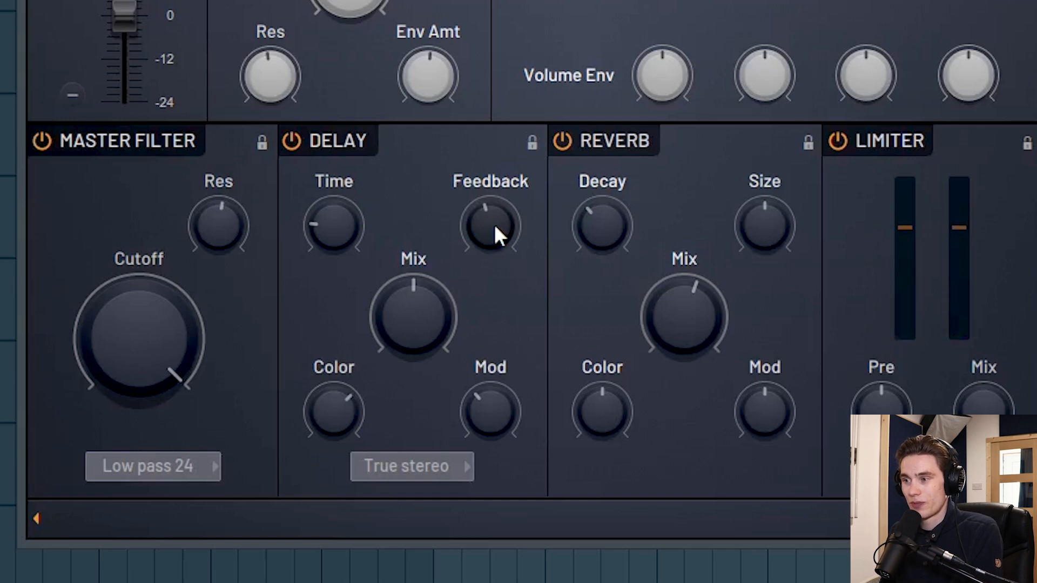
pyautogui.moveTo(491, 225); pyautogui.dragTo(492, 248)
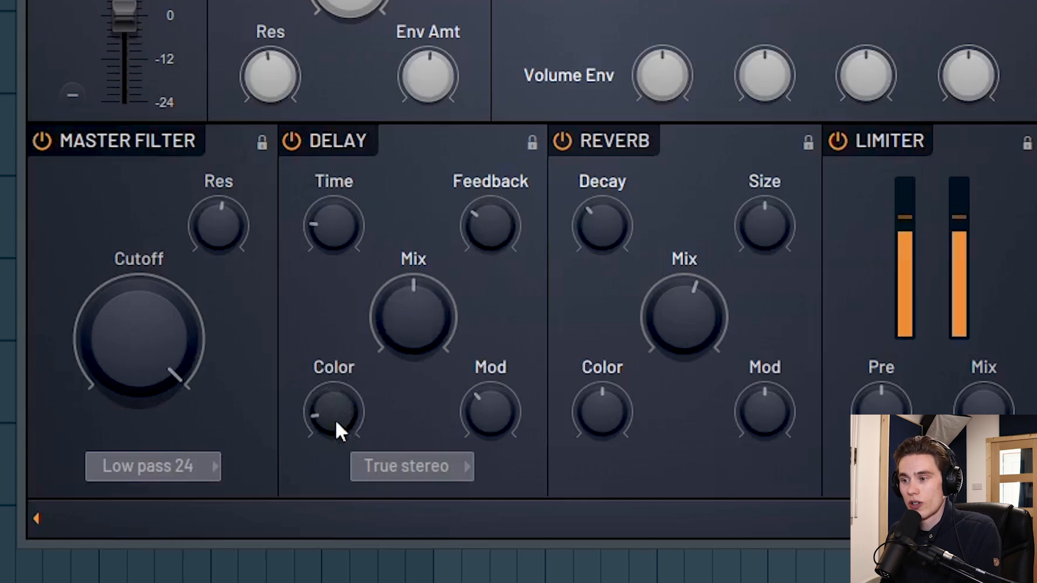
# Raise the delay's color, set its modulation just below the midpoint, and look through the delay types, keeping True stereo.
pyautogui.moveTo(334, 413); pyautogui.dragTo(339, 407)
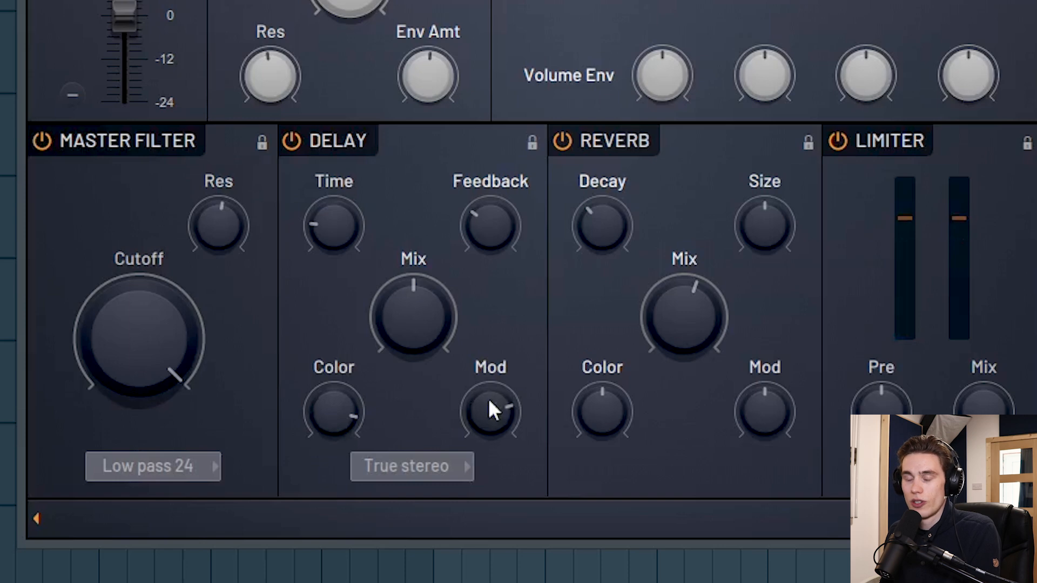
pyautogui.moveTo(490, 427); pyautogui.dragTo(490, 440)
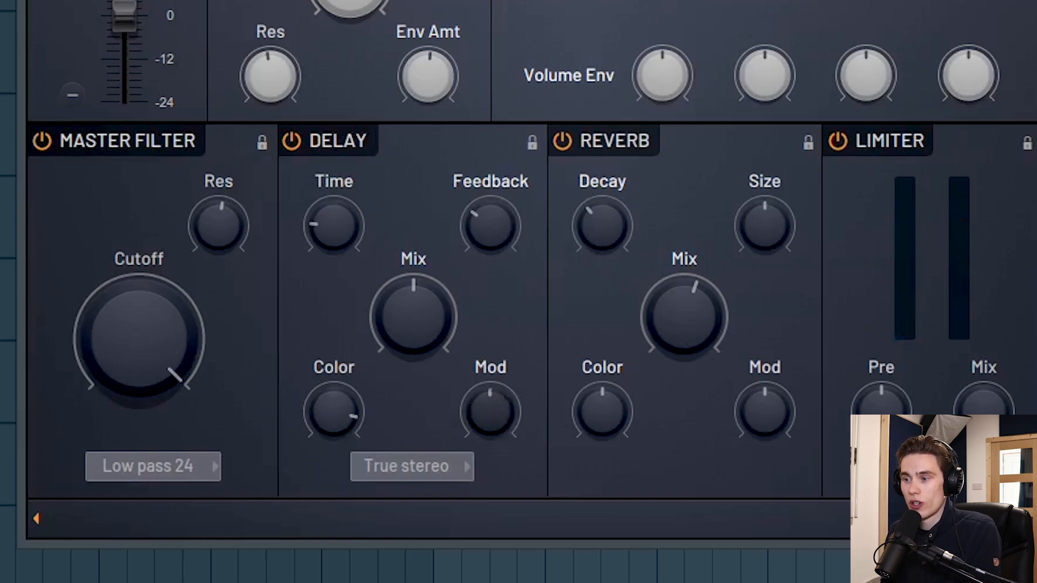
pyautogui.click(432, 469)
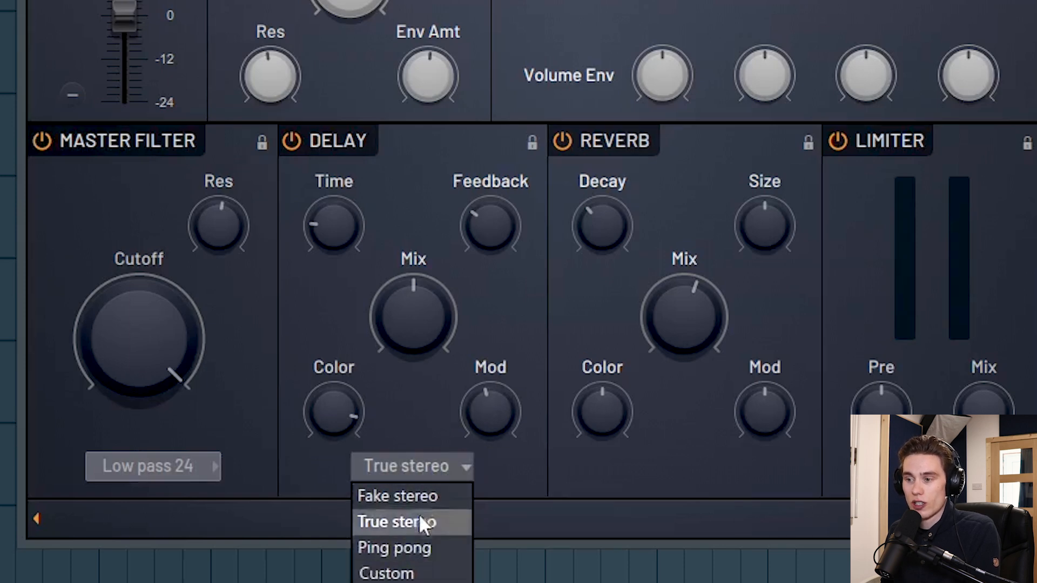
pyautogui.click(430, 470)
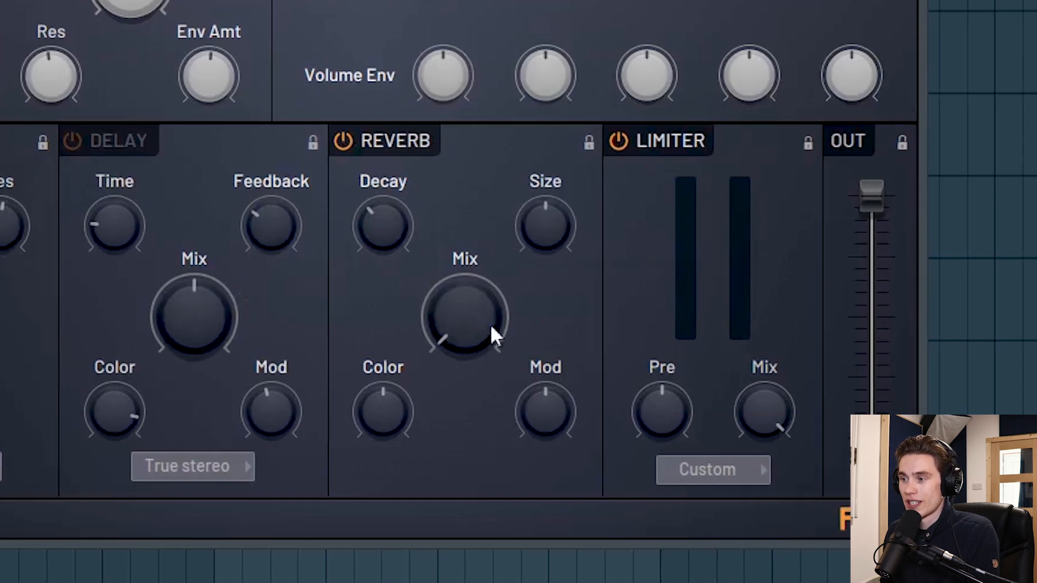
# Sweep the reverb mix up from fully dry to just past the midpoint and lengthen the reverb decay.
pyautogui.moveTo(491, 327); pyautogui.dragTo(490, 292)
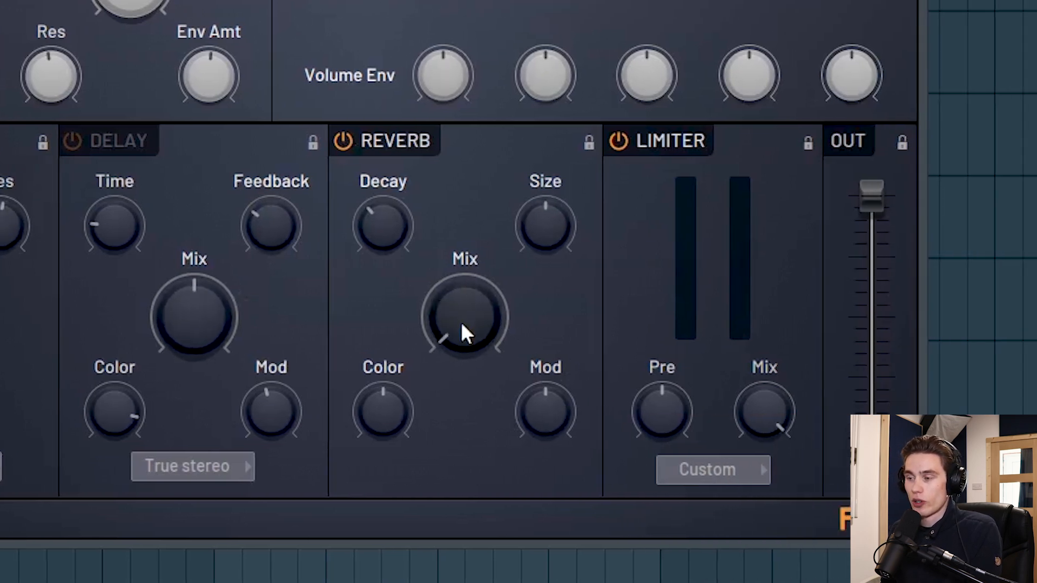
pyautogui.moveTo(464, 325)
pyautogui.mouseDown()
pyautogui.moveTo(464, 269)
pyautogui.moveTo(465, 325)
pyautogui.mouseUp()
pyautogui.moveTo(390, 225); pyautogui.dragTo(390, 189)
pyautogui.moveTo(454, 306); pyautogui.dragTo(454, 298)
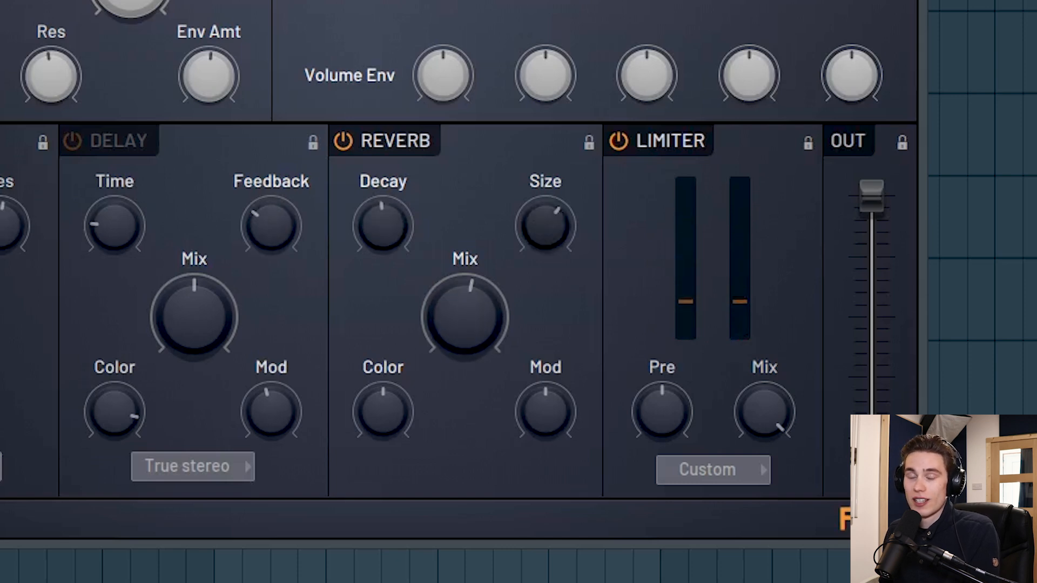
# Try the reverb at maximum size with a longer decay, then reduce the size to a low setting.
pyautogui.moveTo(545, 226); pyautogui.dragTo(546, 221)
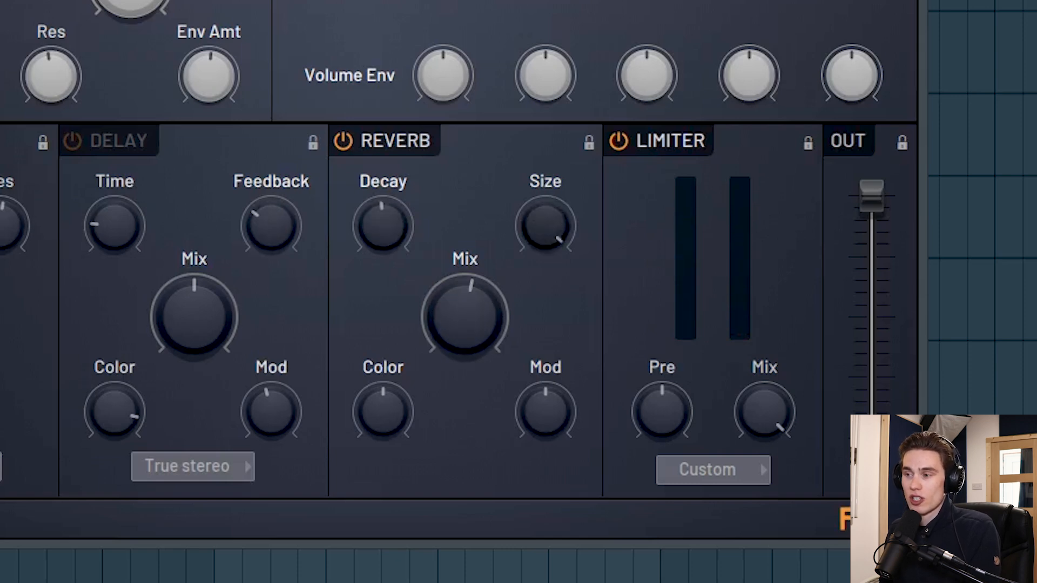
pyautogui.moveTo(407, 246); pyautogui.dragTo(407, 238)
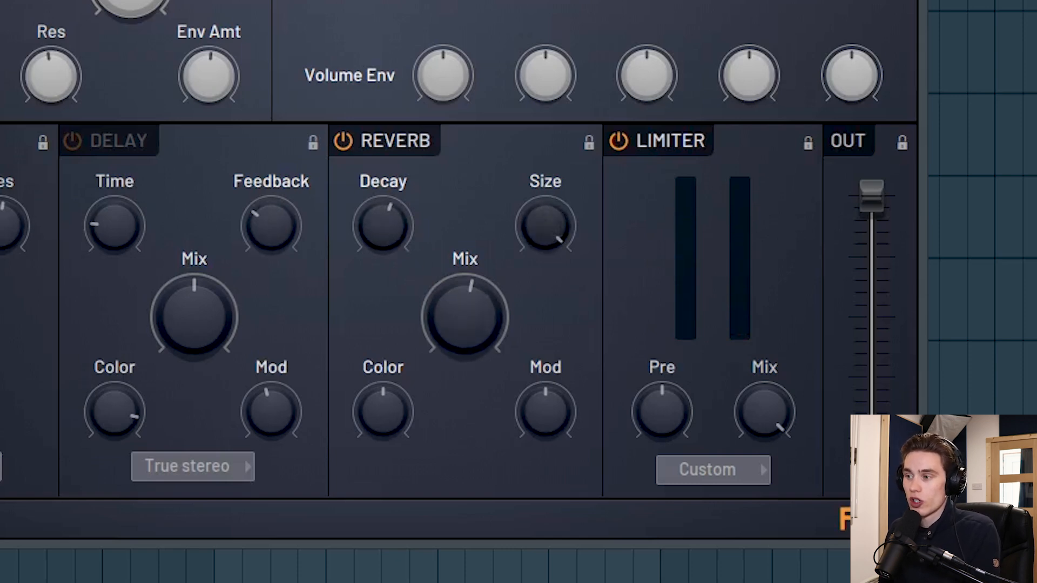
pyautogui.moveTo(543, 226); pyautogui.dragTo(543, 258)
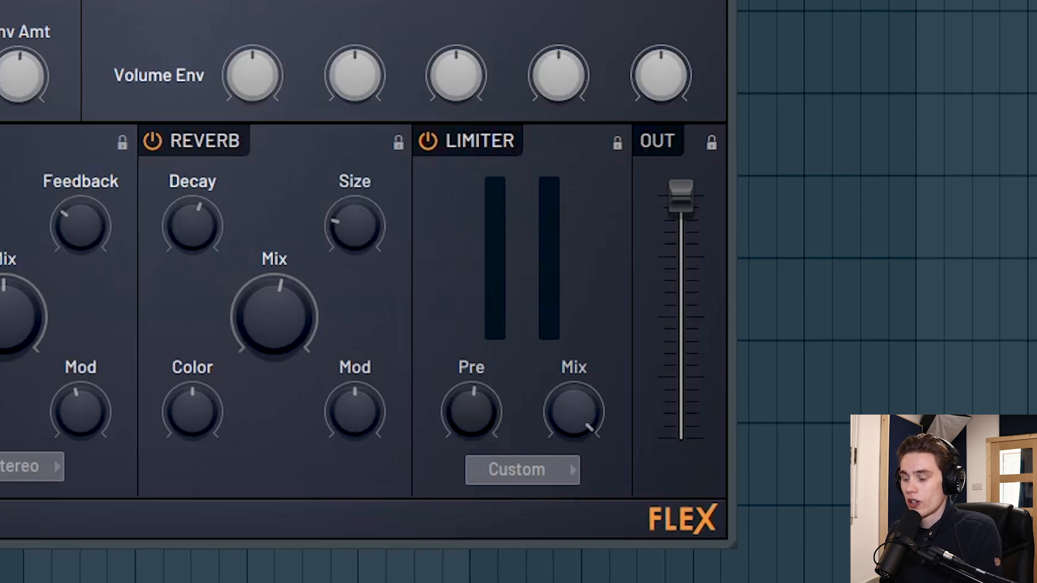
# Turn off the reverb and audition the limiter's Pre and Mix at high and low amounts.
pyautogui.moveTo(471, 412); pyautogui.dragTo(471, 367)
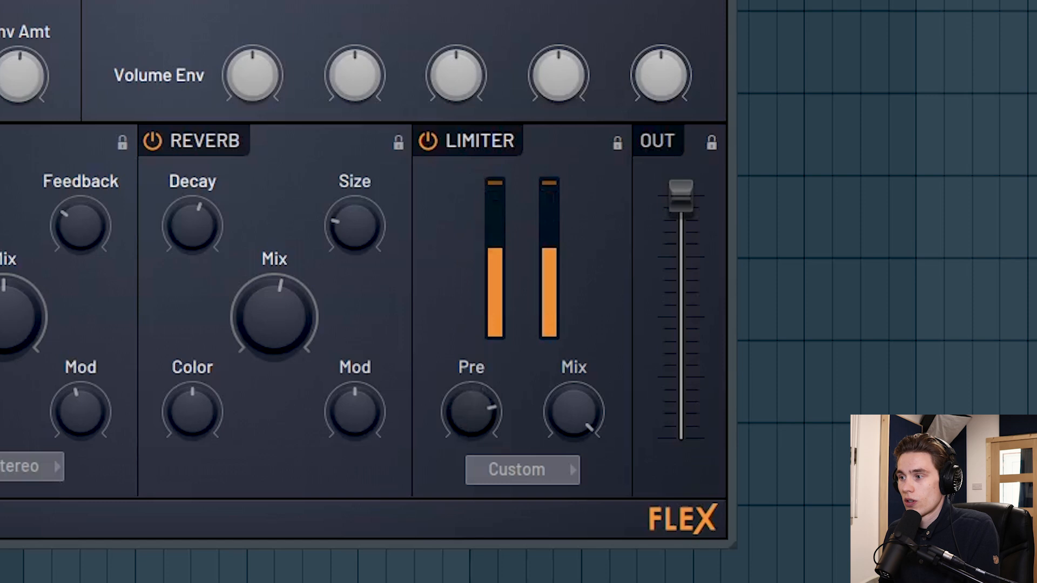
pyautogui.click(146, 139)
pyautogui.moveTo(455, 418); pyautogui.dragTo(481, 405)
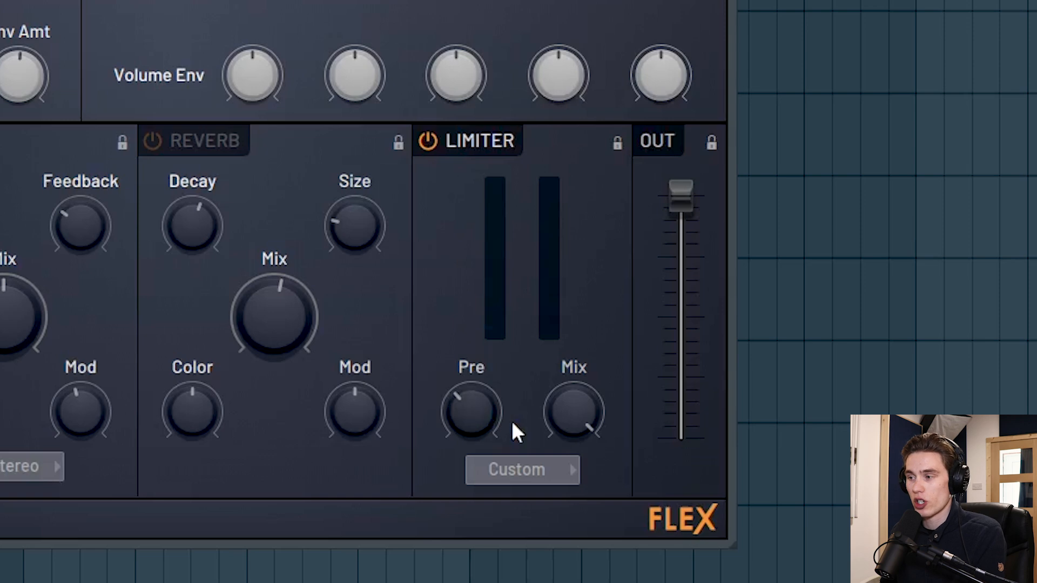
pyautogui.moveTo(475, 411); pyautogui.dragTo(475, 373)
pyautogui.moveTo(573, 411); pyautogui.dragTo(574, 451)
# Look through the limiter's types, switching it to Custom and then to Distortion.
pyautogui.click(572, 433)
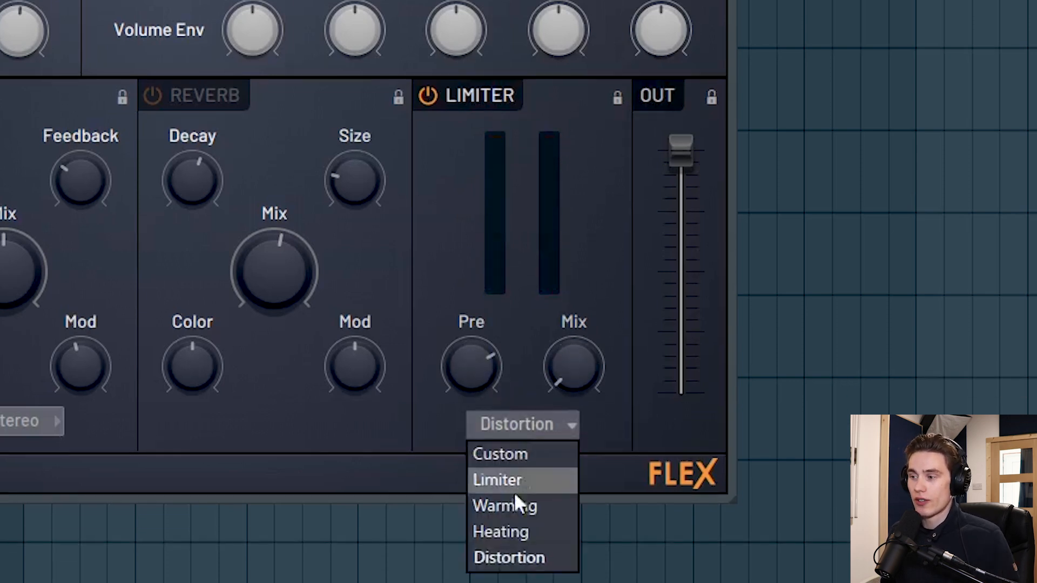
pyautogui.click(525, 453)
pyautogui.click(554, 424)
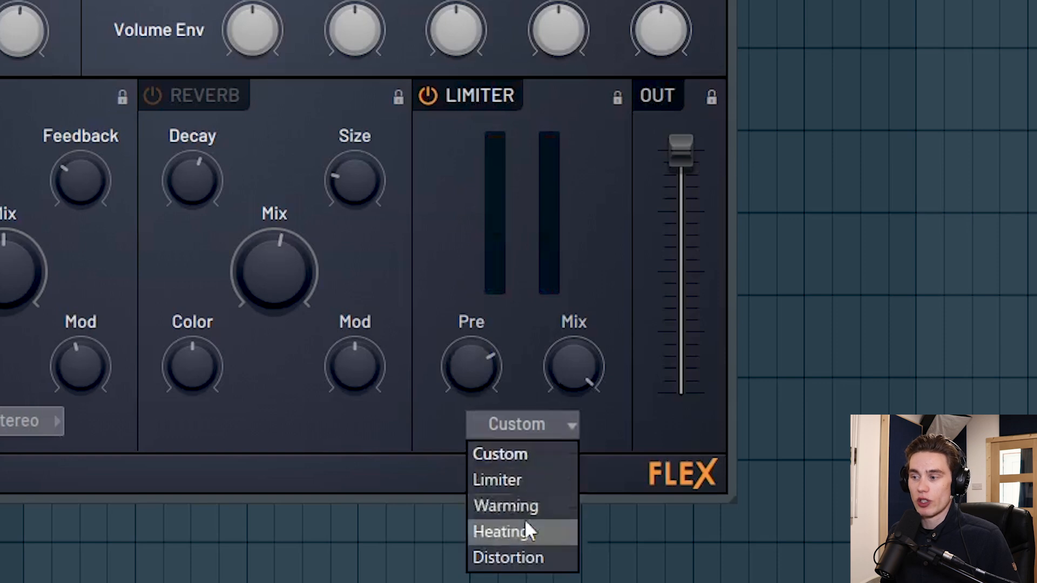
pyautogui.click(523, 558)
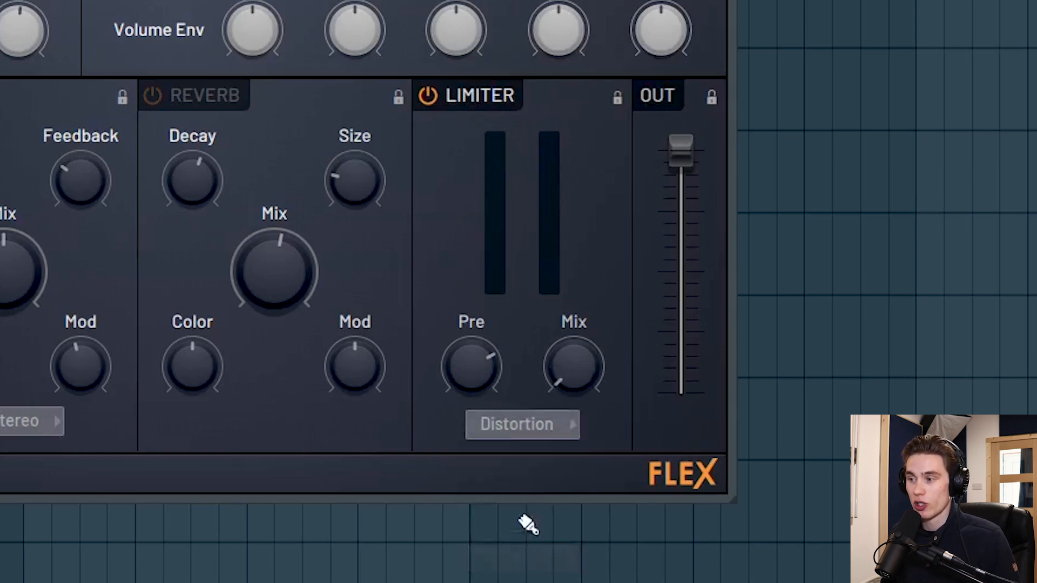
# Raise the distortion limiter's Pre to maximum and Mix to about halfway, and try a lower output level before restoring it to full.
pyautogui.moveTo(562, 384); pyautogui.dragTo(562, 345)
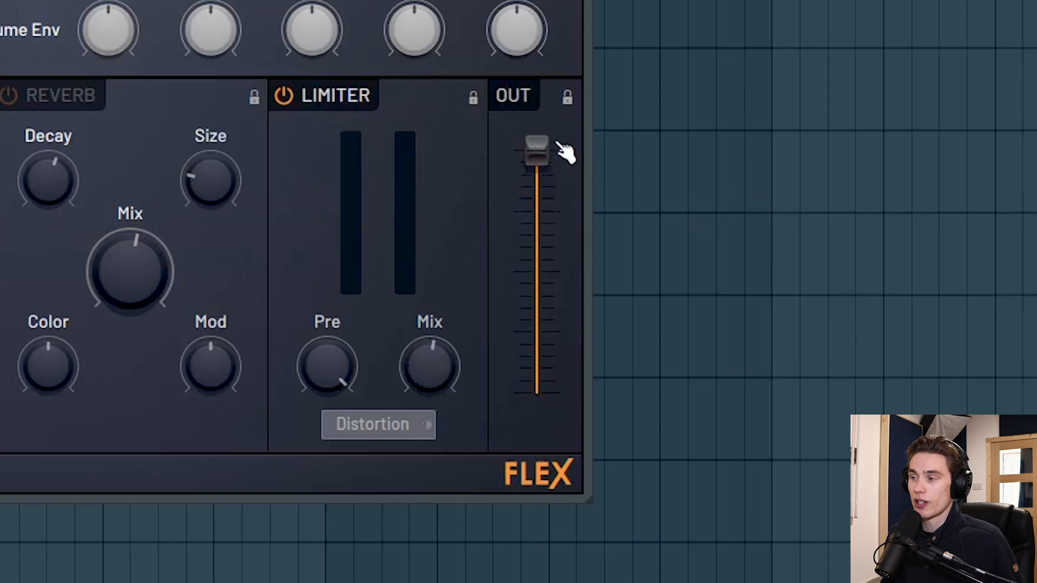
pyautogui.moveTo(536, 153)
pyautogui.mouseDown()
pyautogui.moveTo(536, 254)
pyautogui.moveTo(538, 157)
pyautogui.mouseUp()
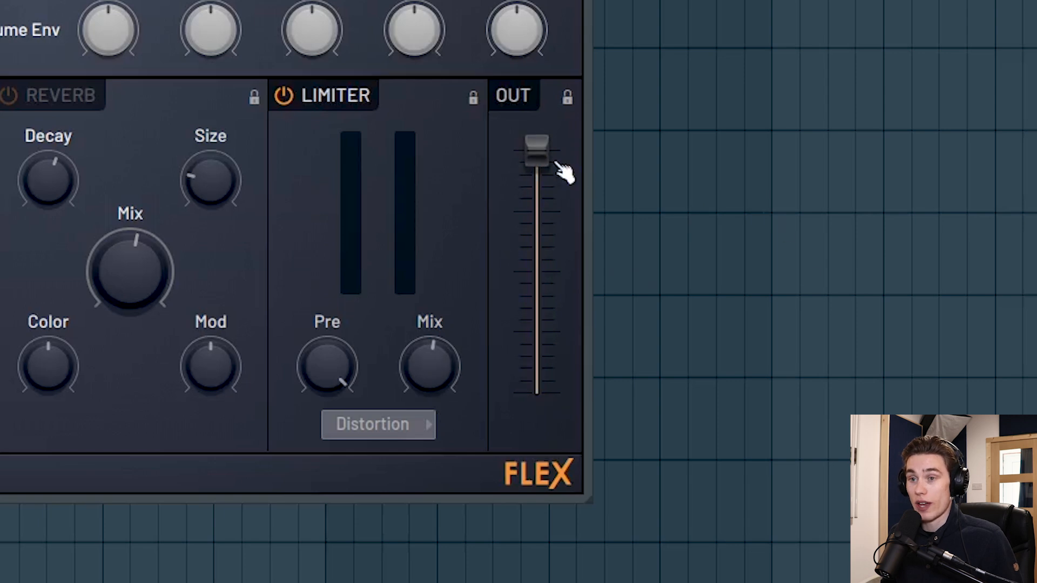
pyautogui.moveTo(551, 157); pyautogui.dragTo(536, 229)
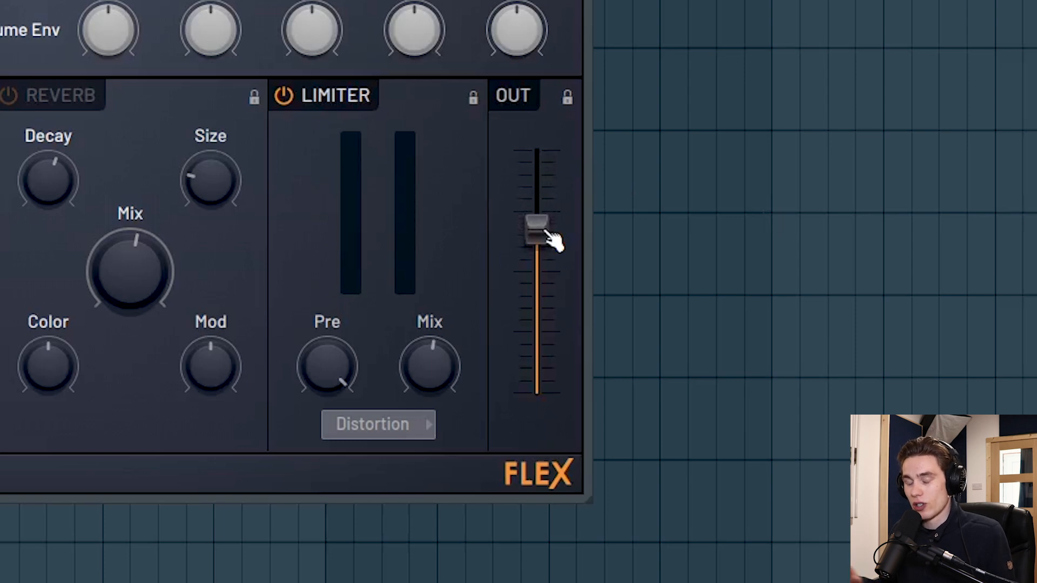
pyautogui.moveTo(550, 238); pyautogui.dragTo(551, 165)
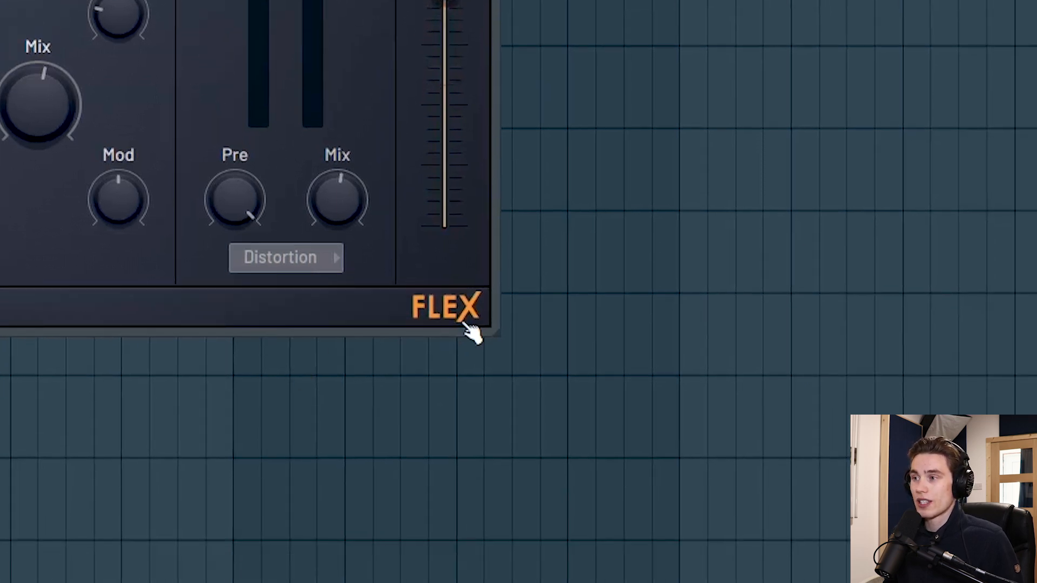
pyautogui.click(445, 317)
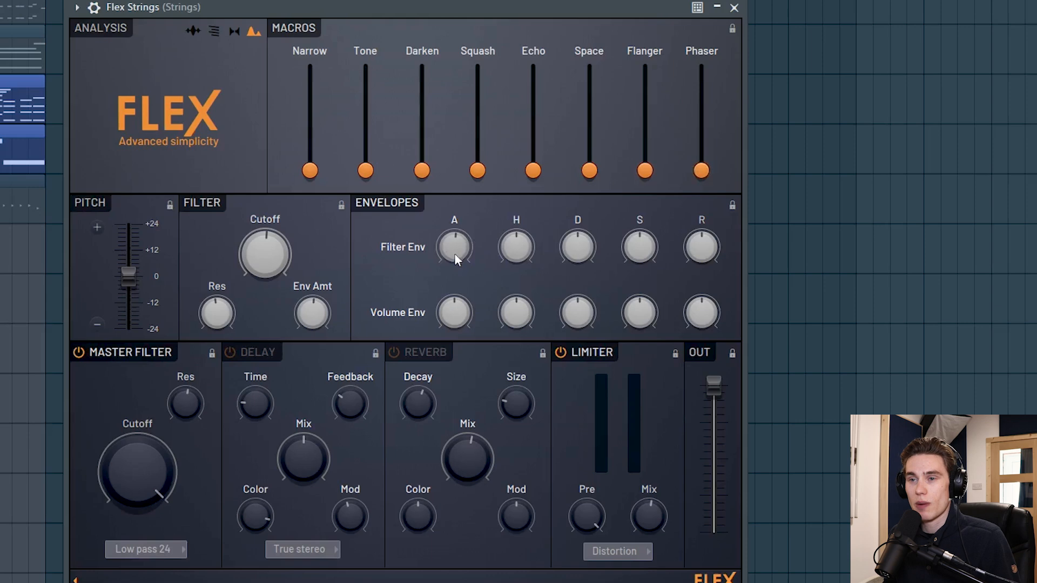
# Lower the filter envelope's attack and raise its hold, raise the volume envelope's attack and lower its hold, and lock the envelopes section.
pyautogui.moveTo(455, 249); pyautogui.dragTo(455, 252)
pyautogui.moveTo(530, 249); pyautogui.dragTo(530, 237)
pyautogui.moveTo(448, 314); pyautogui.dragTo(448, 300)
pyautogui.moveTo(526, 313); pyautogui.dragTo(525, 330)
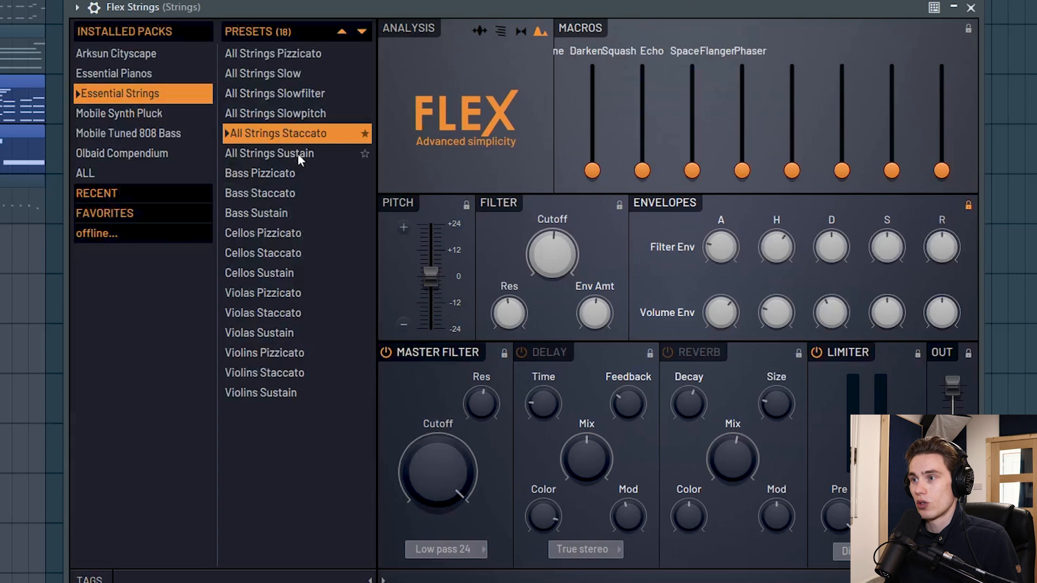
# Load the Bass Pizzicato preset from the Essential Strings pack while keeping the envelopes locked.
pyautogui.click(284, 173)
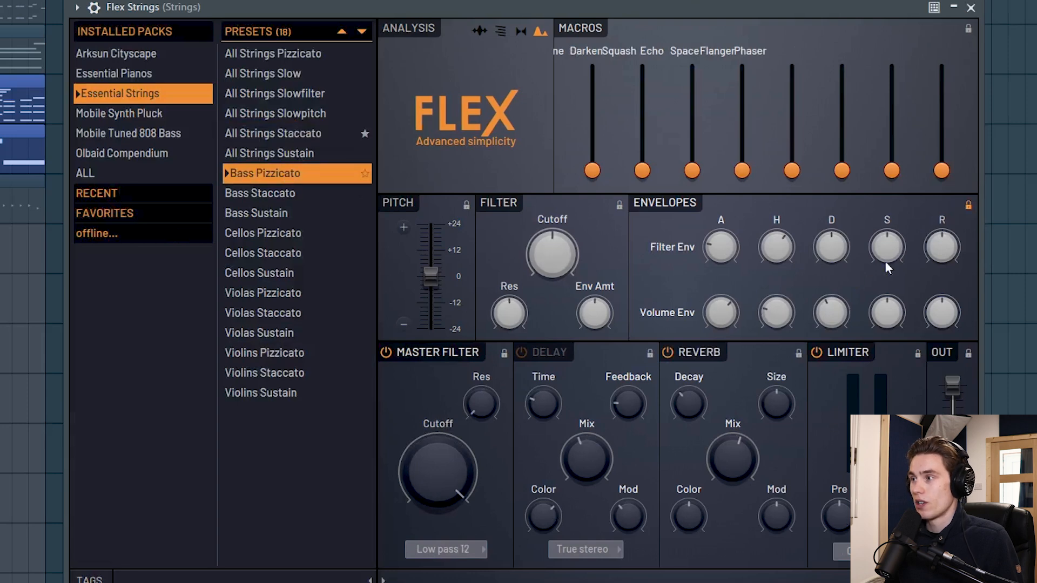